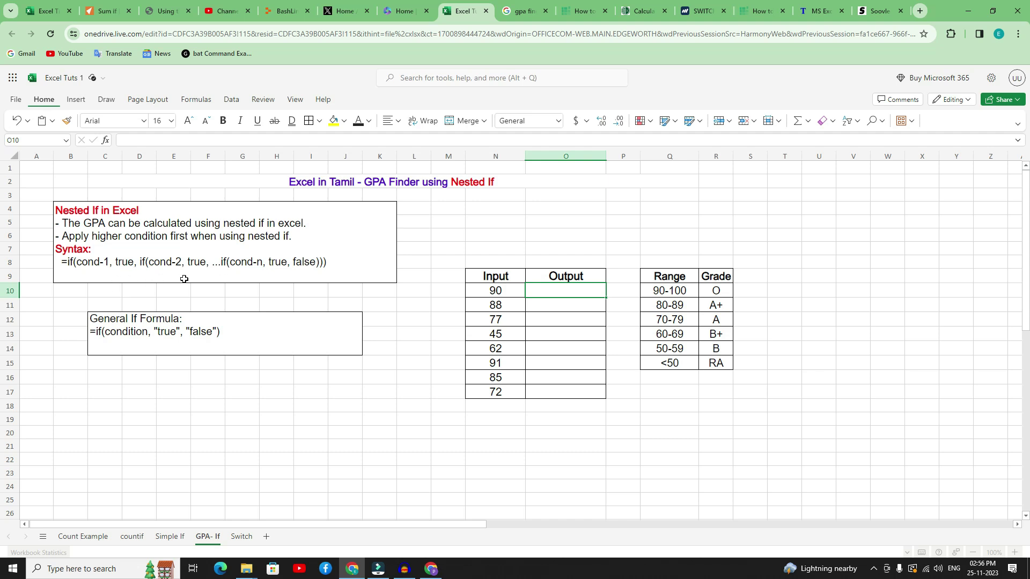
# - Review the mark ranges with their grades and the list of input marks on the GPA- If sheet
pyautogui.moveTo(672, 291); pyautogui.dragTo(670, 361)
pyautogui.click(669, 288)
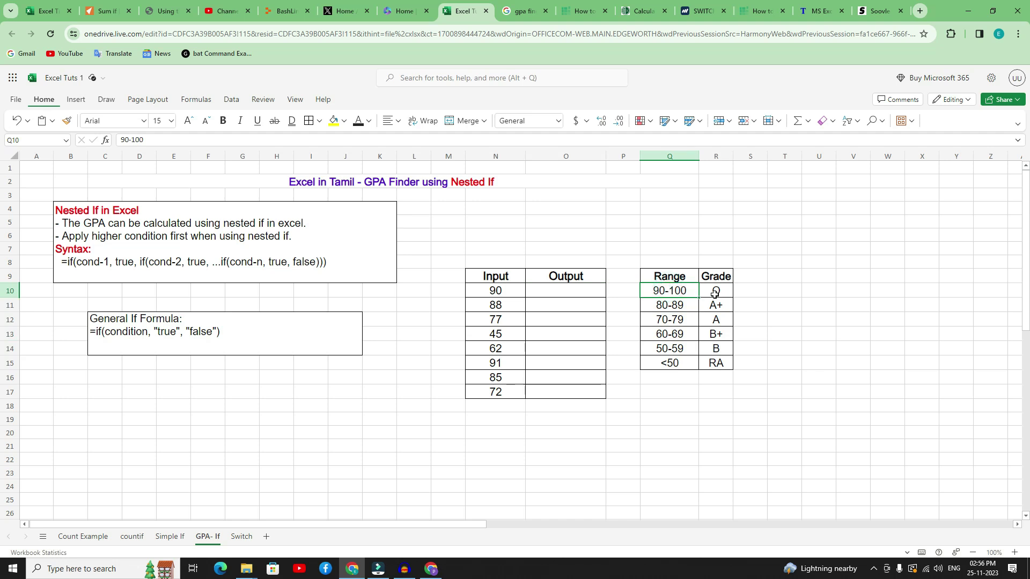
pyautogui.click(670, 309)
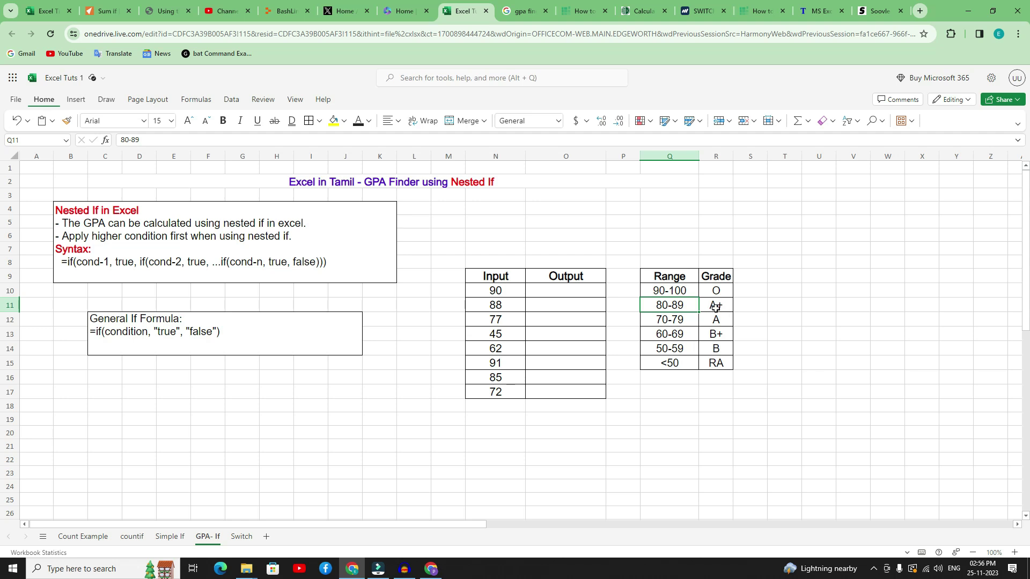
pyautogui.click(670, 320)
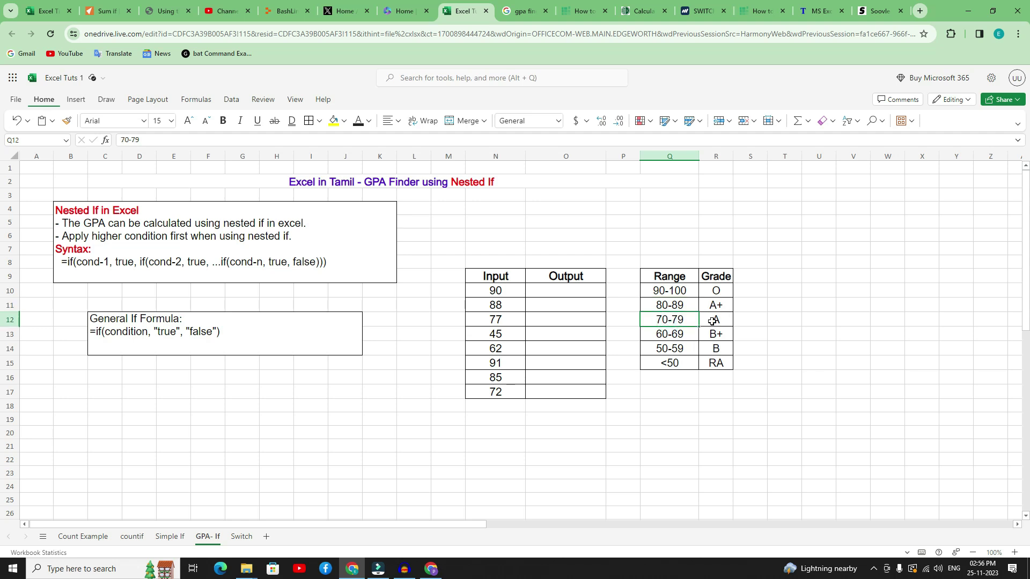
pyautogui.click(670, 334)
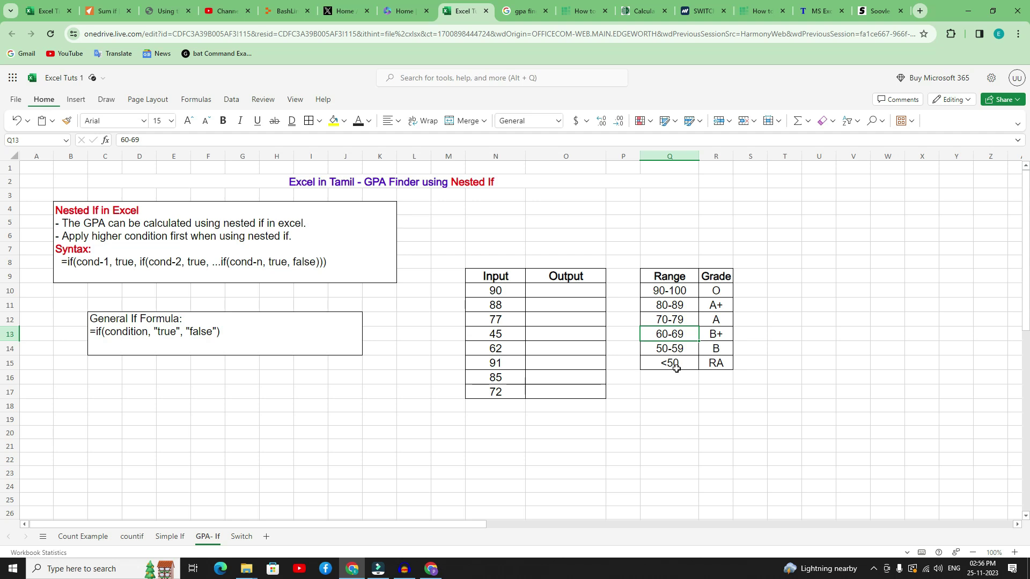
pyautogui.moveTo(716, 292); pyautogui.dragTo(717, 362)
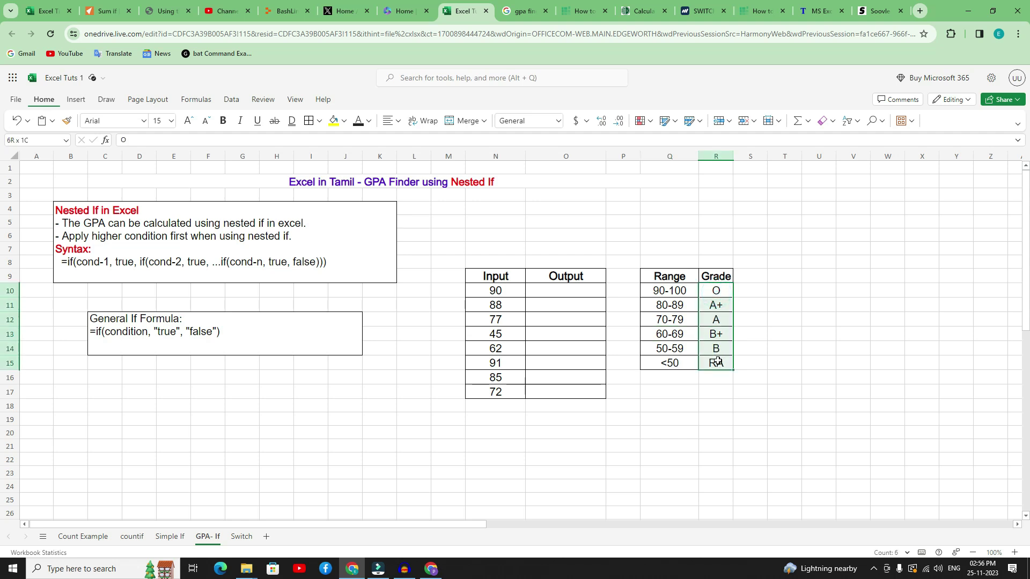
pyautogui.click(714, 304)
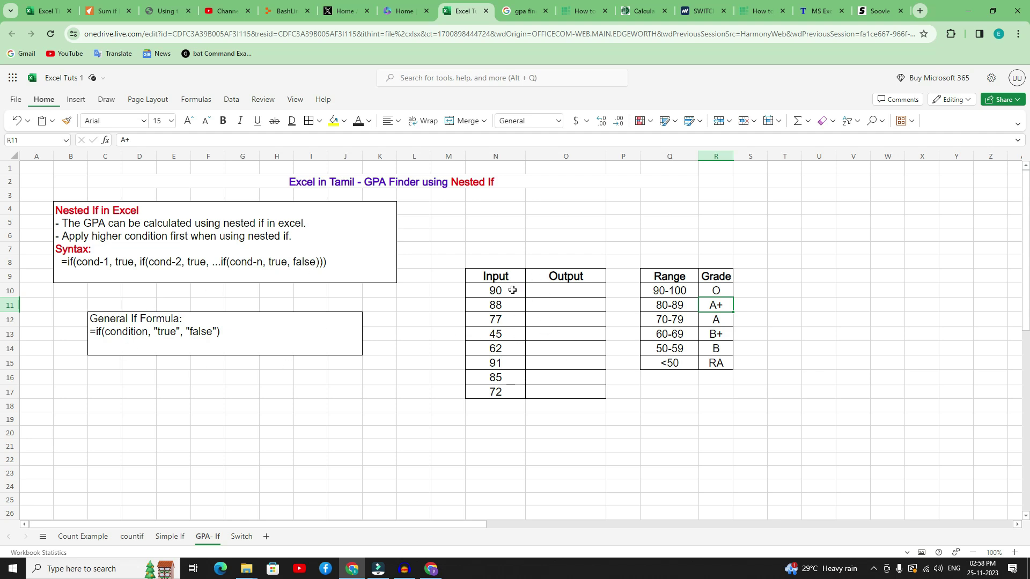
pyautogui.moveTo(489, 290); pyautogui.dragTo(489, 393)
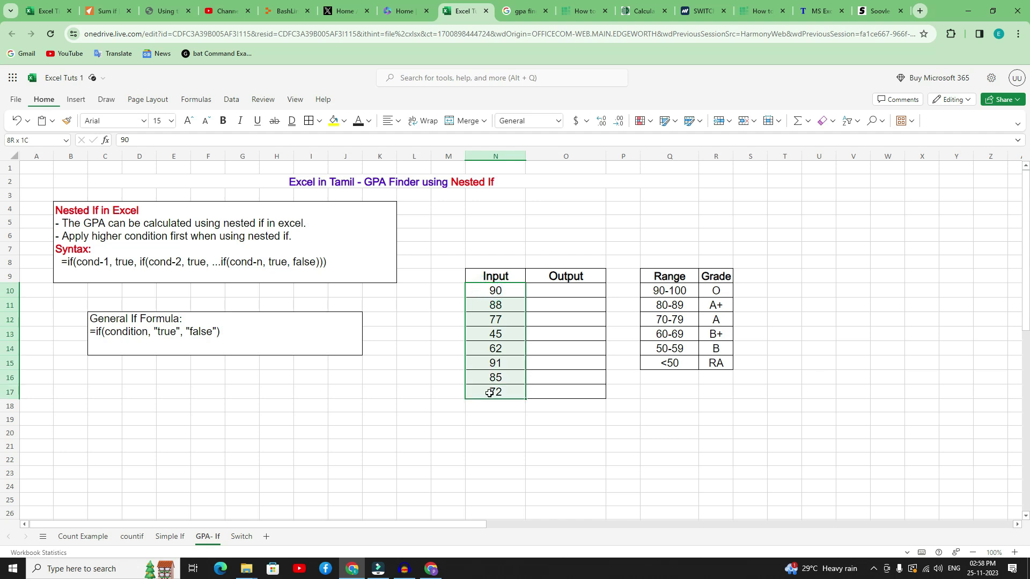
pyautogui.click(502, 377)
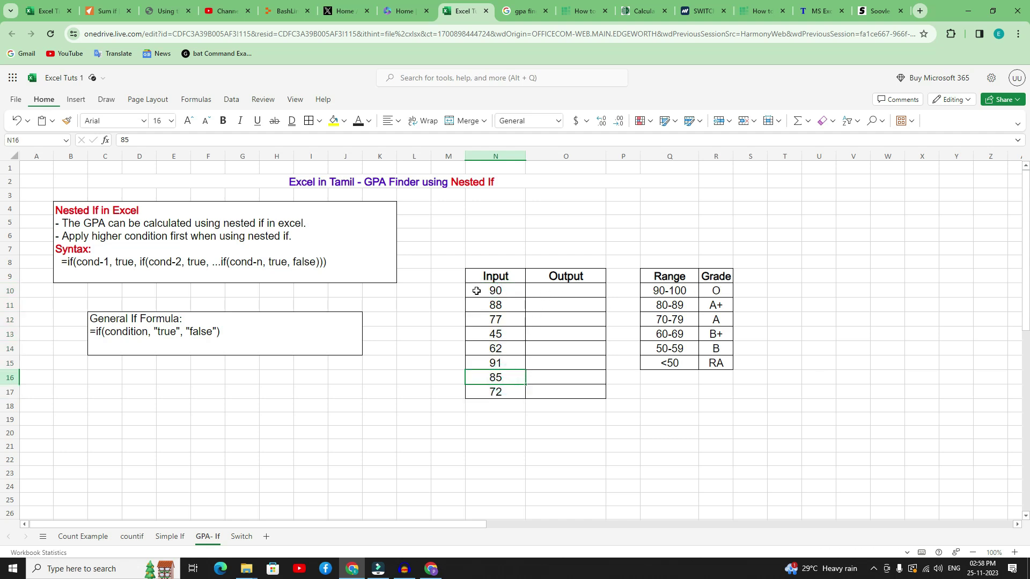
# - Begin a nested IF formula in O10 that tests N10>=90 and returns "O" when true
pyautogui.click(543, 291)
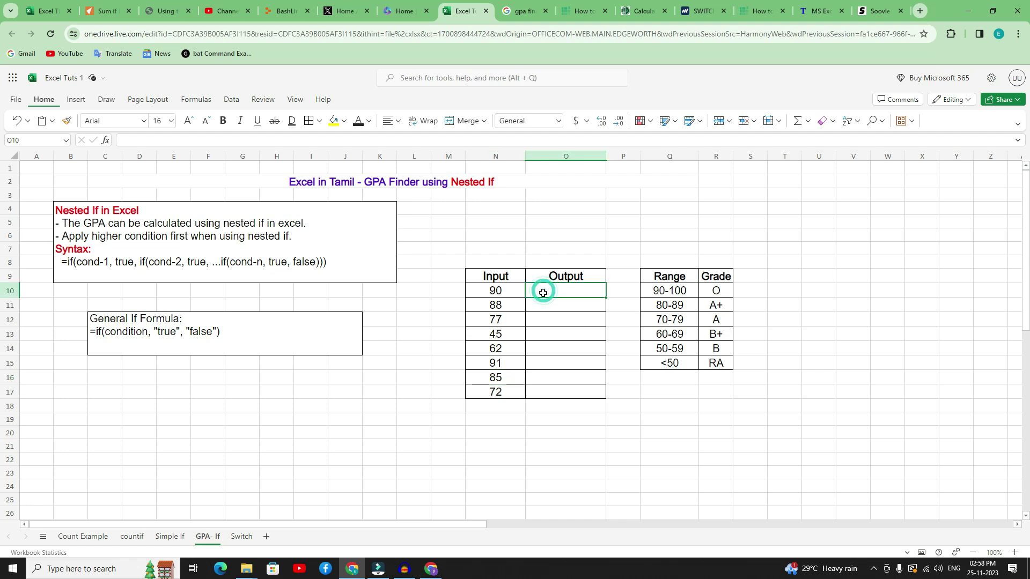
pyautogui.write('=')
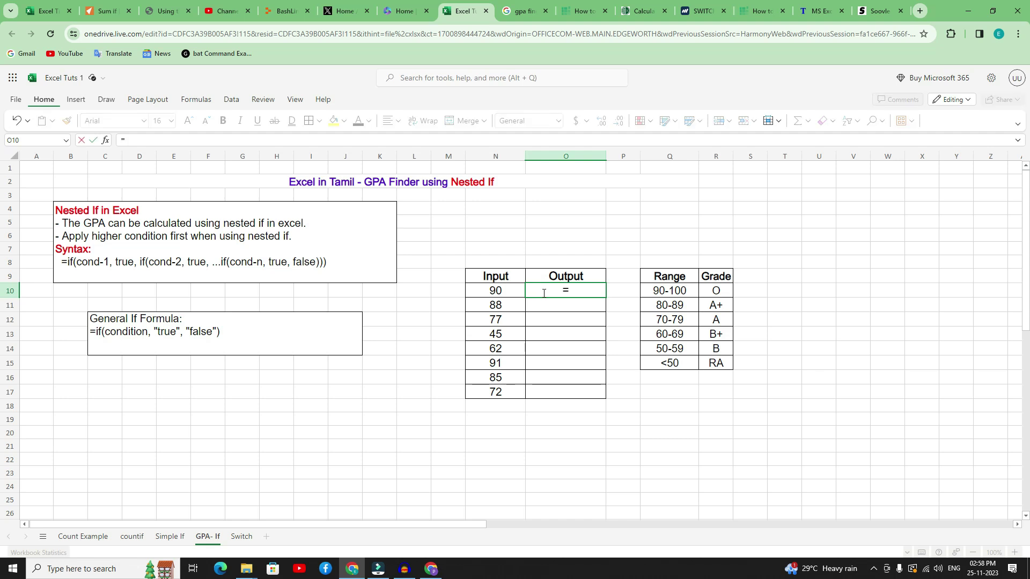
pyautogui.write('if')
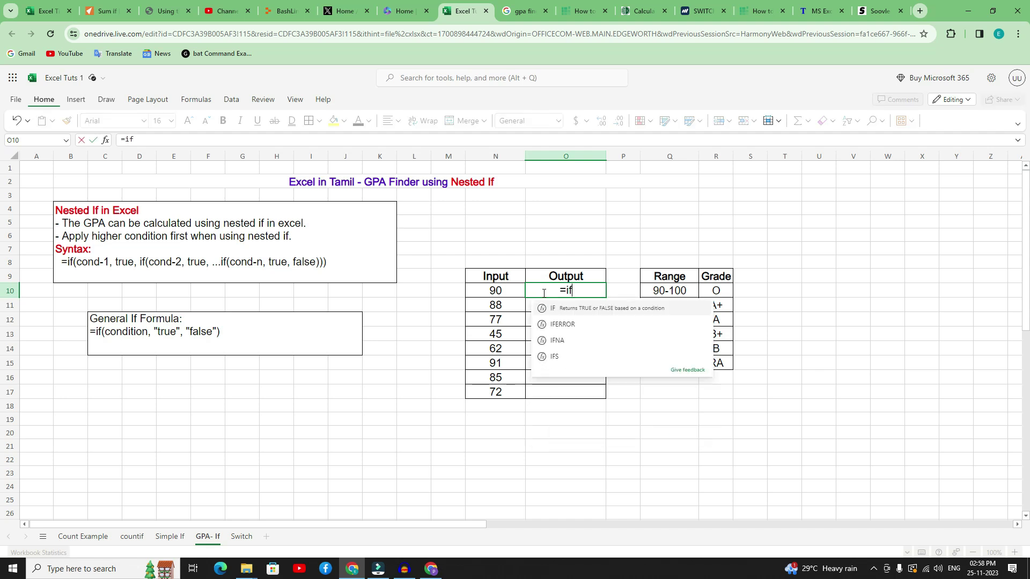
pyautogui.write('(')
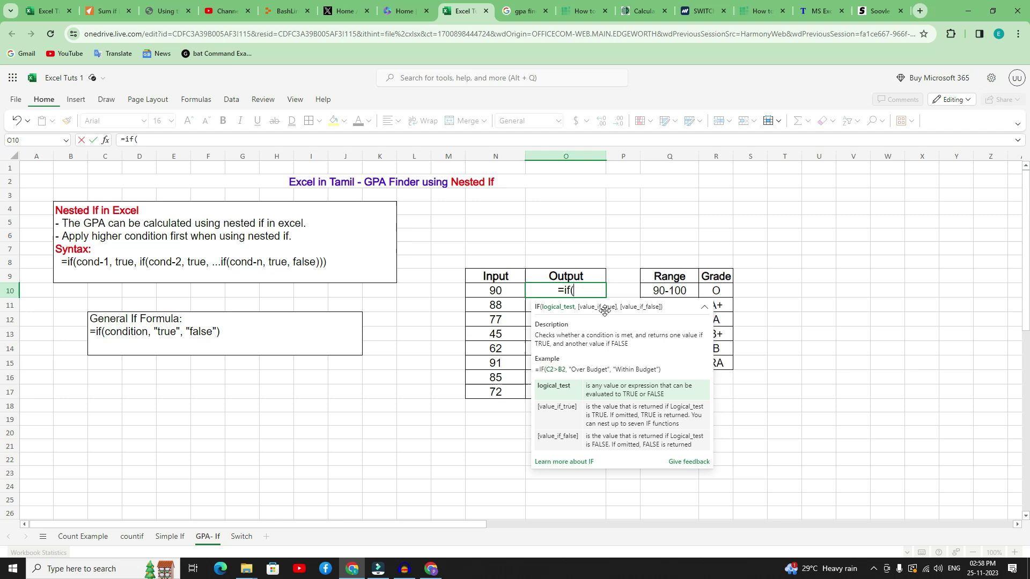
pyautogui.click(501, 291)
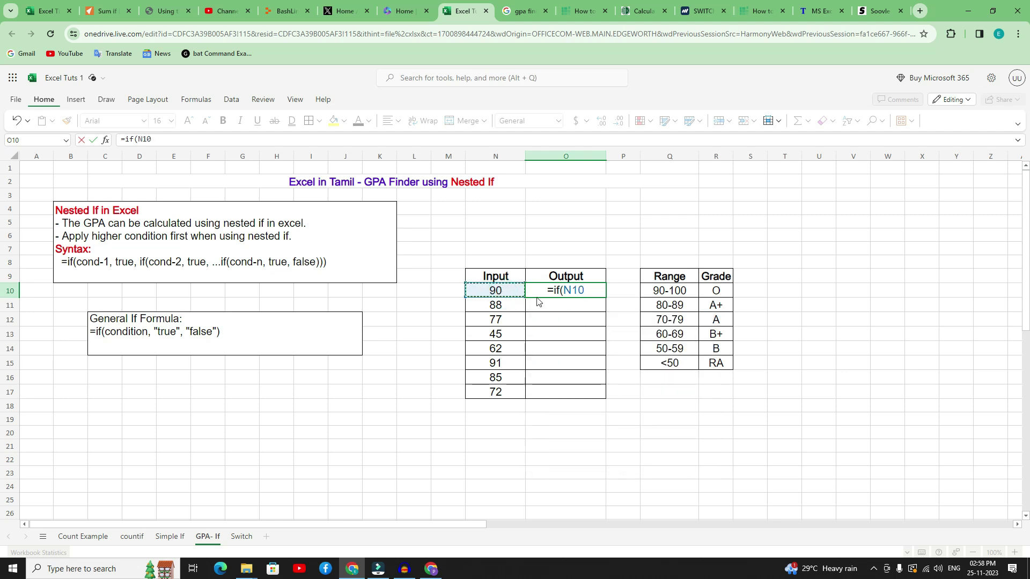
pyautogui.click(158, 141)
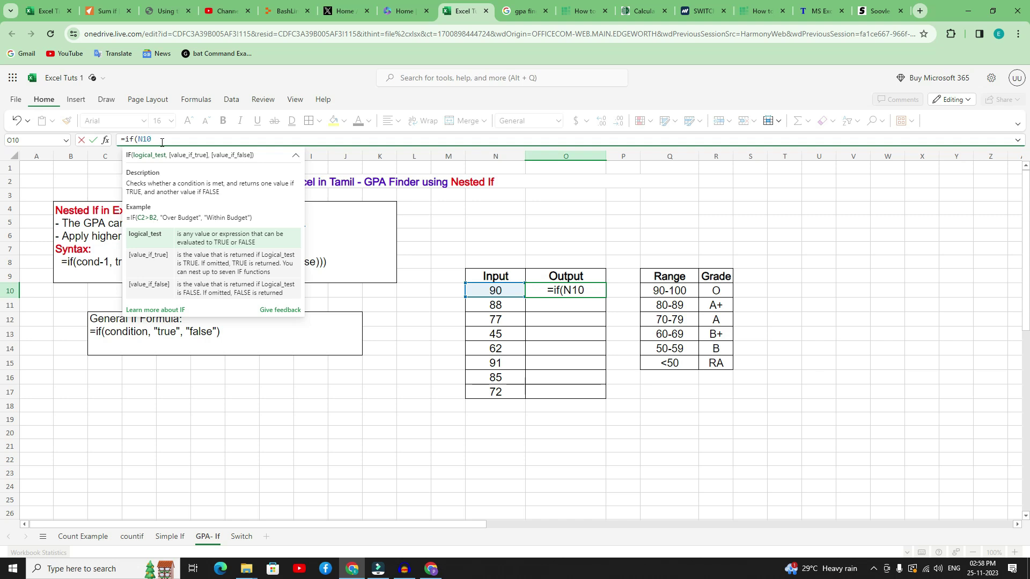
pyautogui.write('>=90')
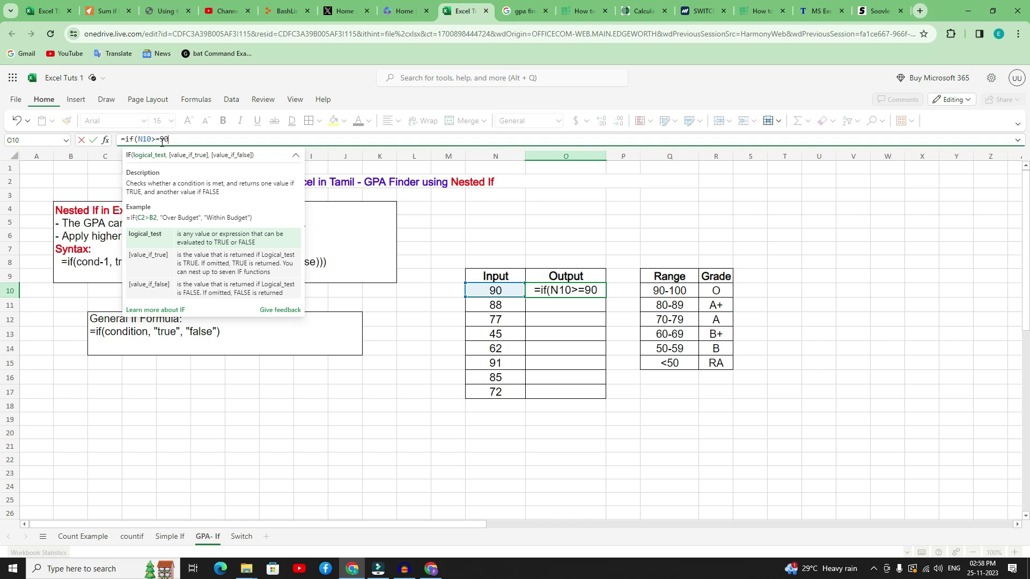
pyautogui.write(',')
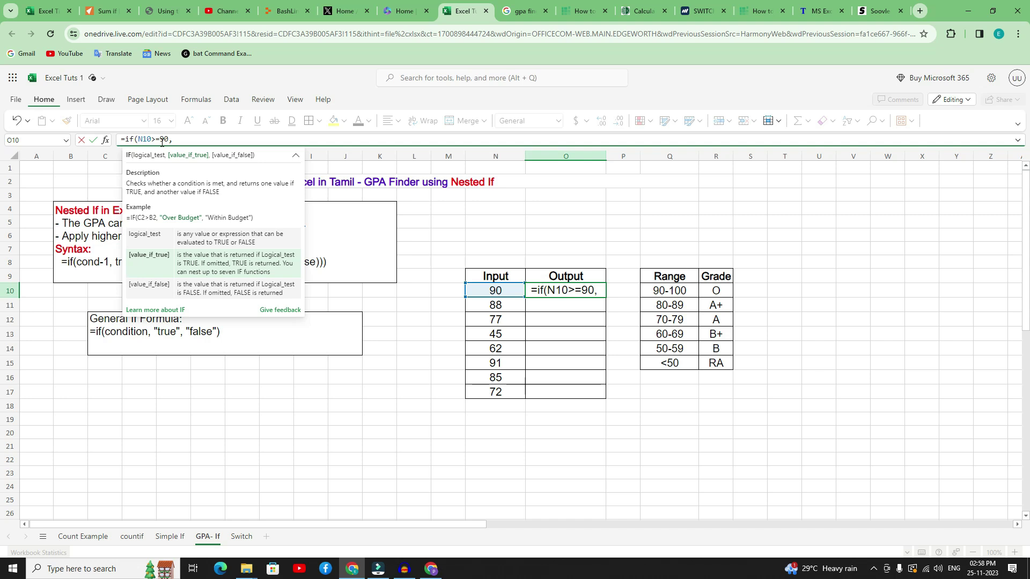
pyautogui.write('"O",')
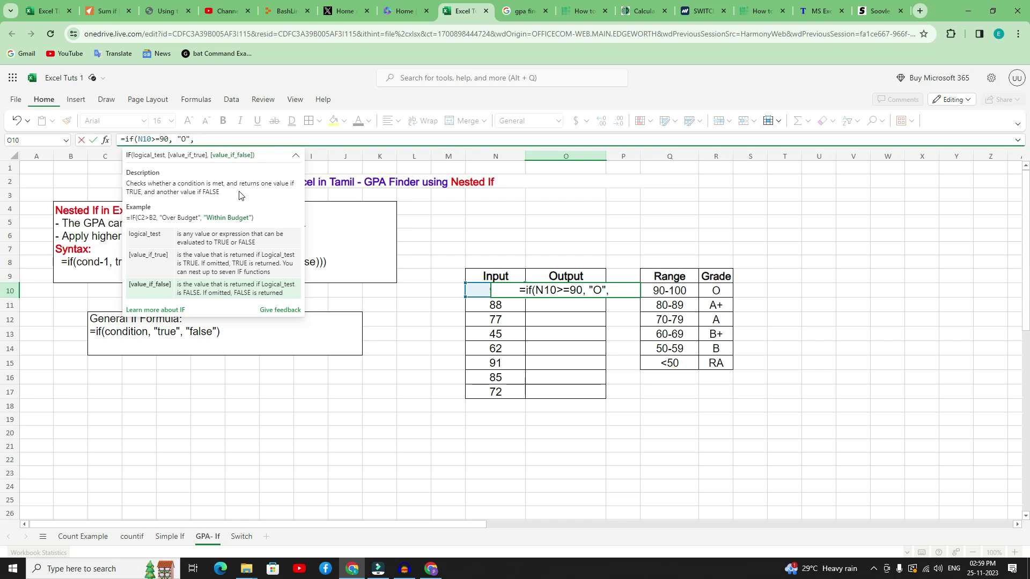
# - Nest a second IF in the O10 formula's false argument, testing N10>=80 and returning "A+"
pyautogui.write('if(')
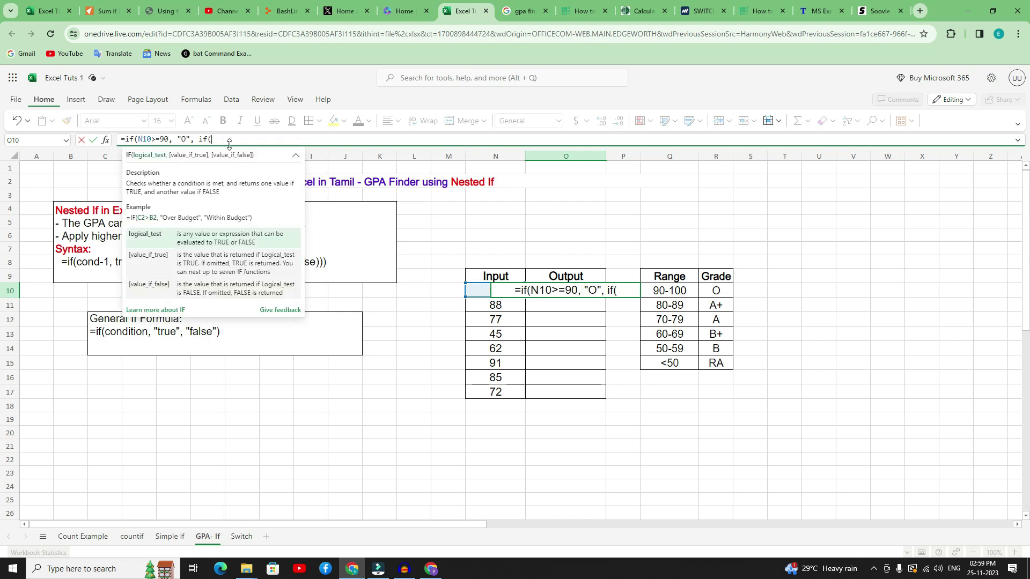
pyautogui.write('N10>')
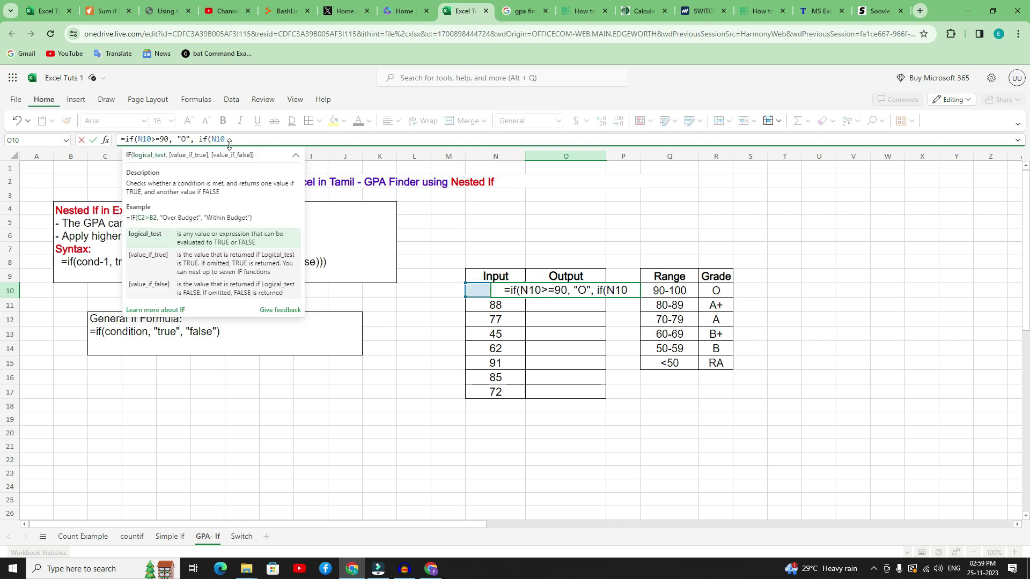
pyautogui.write('=')
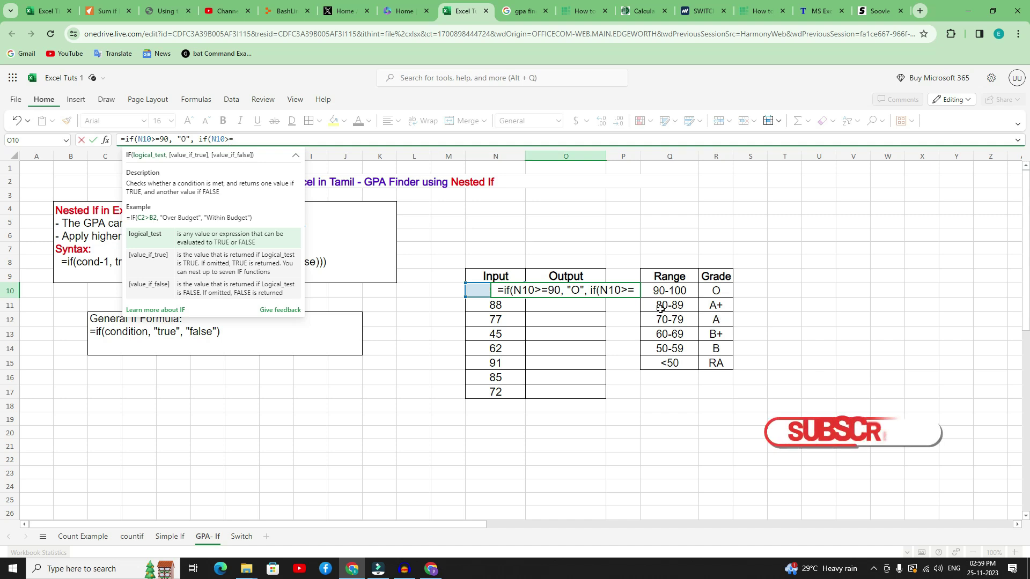
pyautogui.write('80, ')
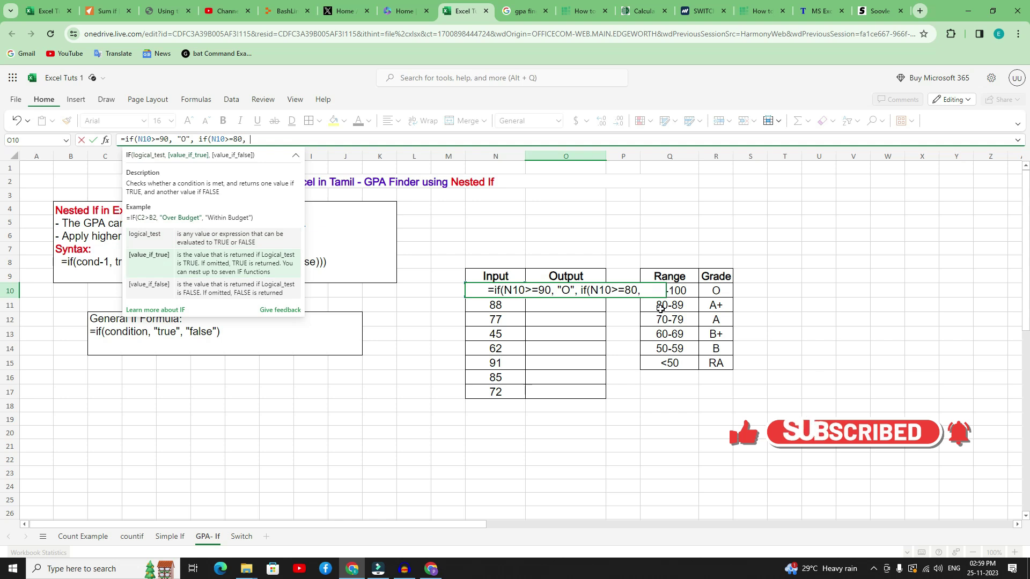
pyautogui.write('"A+",')
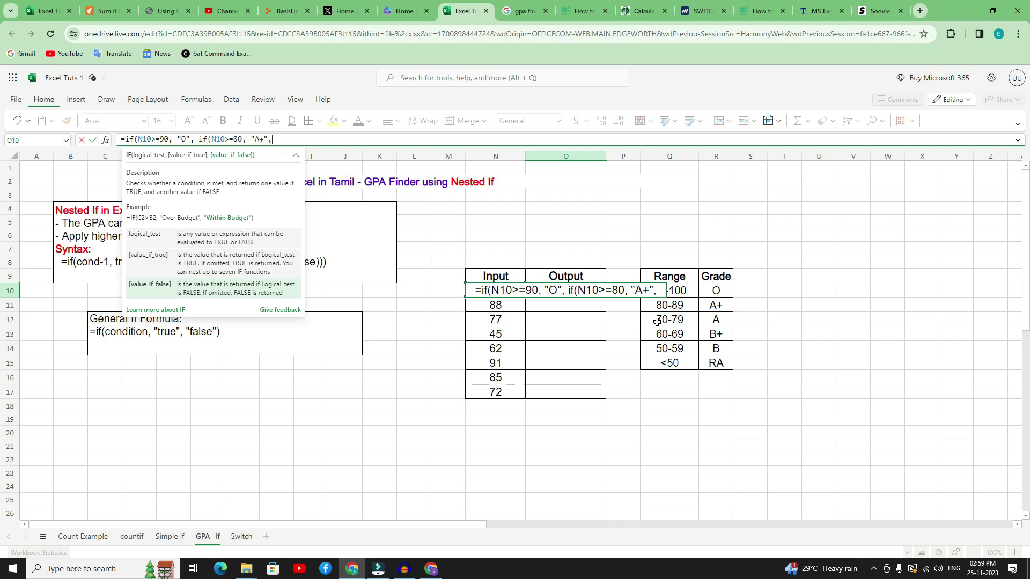
# - Nest a third IF in the O10 formula, testing N10>=70 and returning "A"
pyautogui.write('if(')
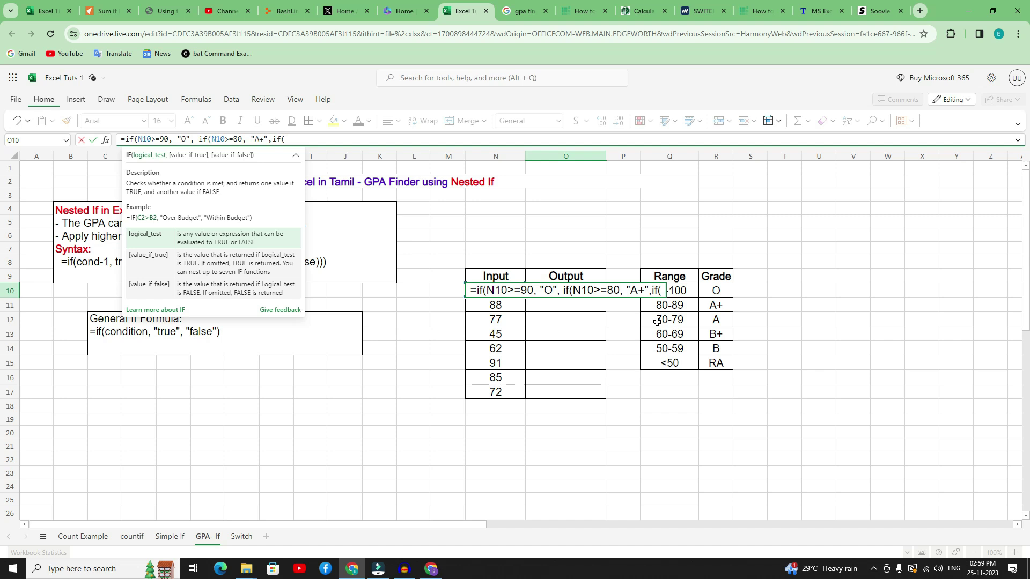
pyautogui.write('N10')
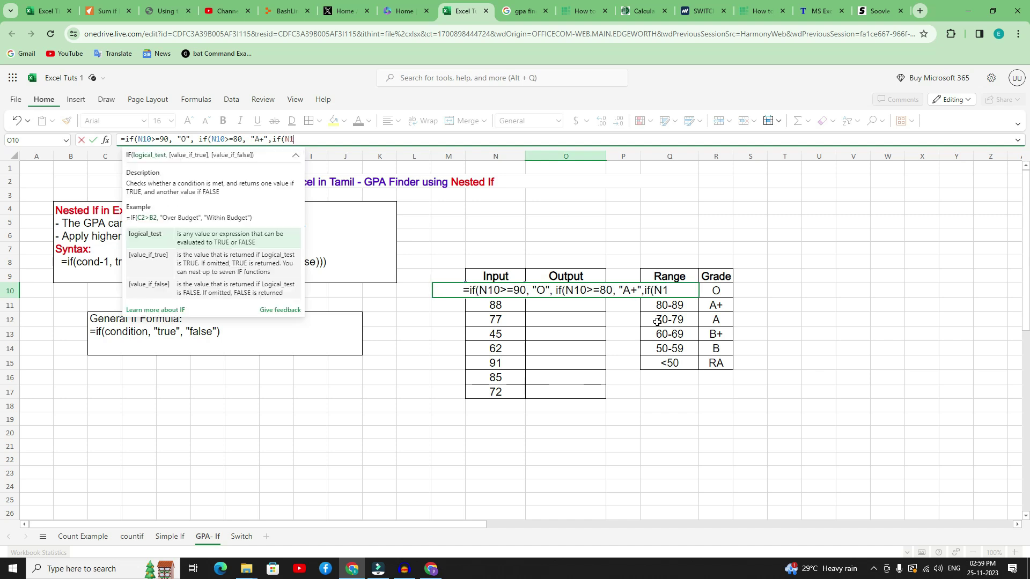
pyautogui.write('>')
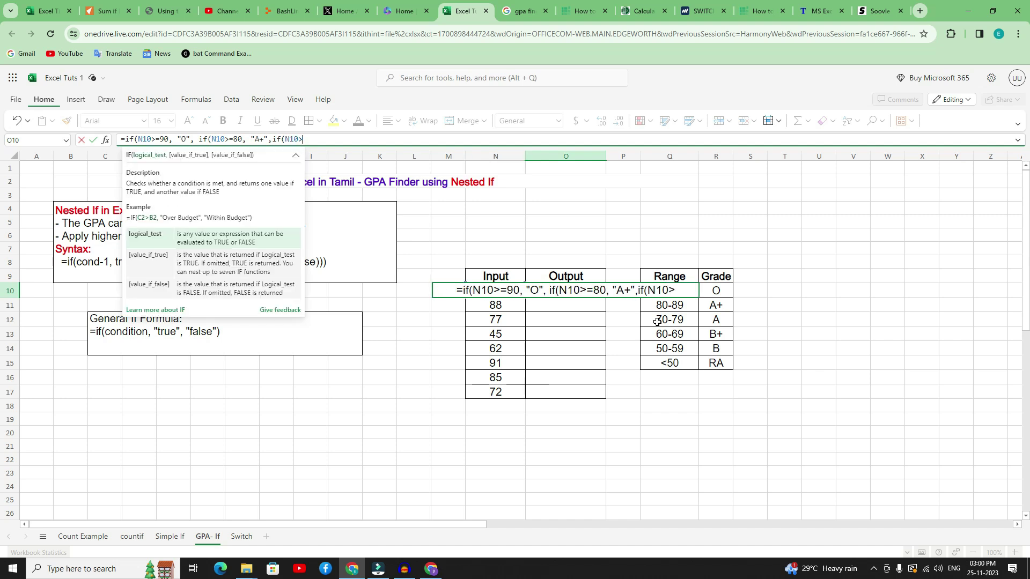
pyautogui.write('=')
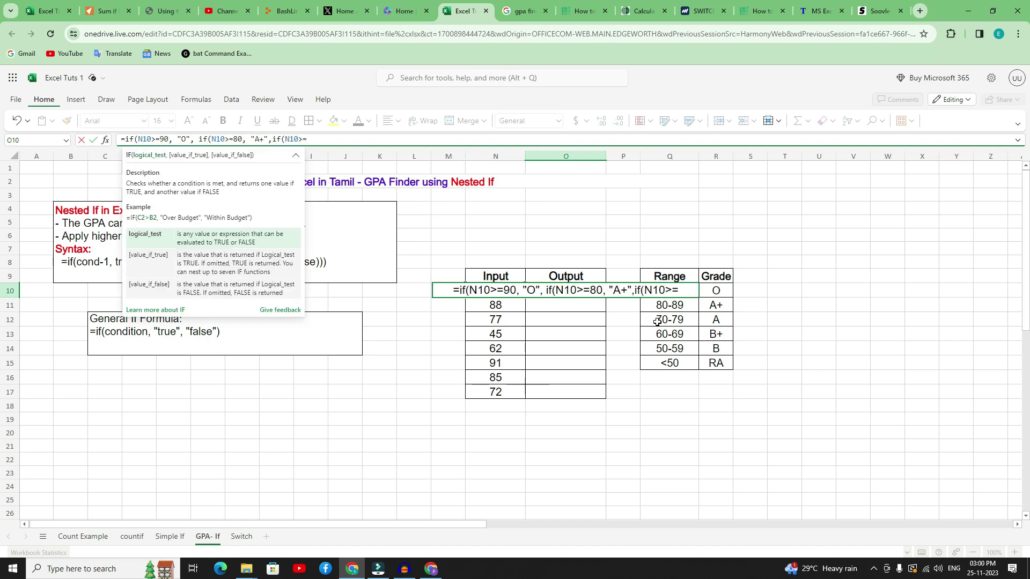
pyautogui.write('7')
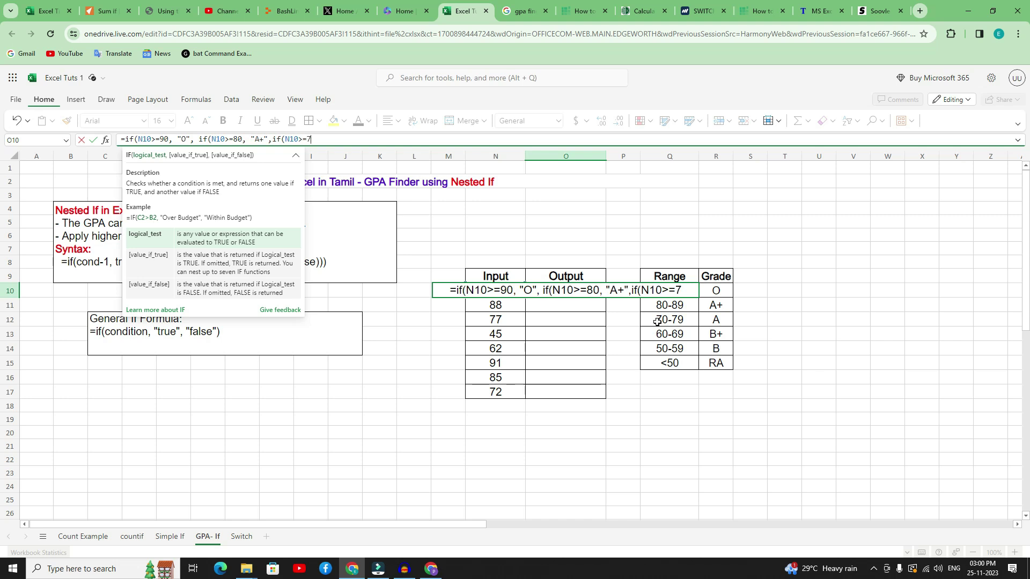
pyautogui.write('0,')
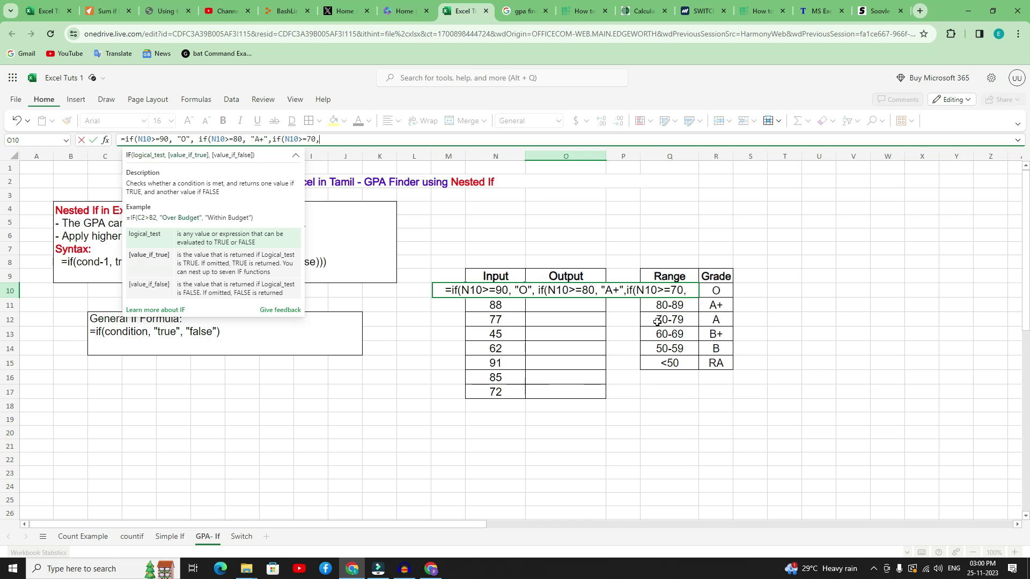
pyautogui.write('"')
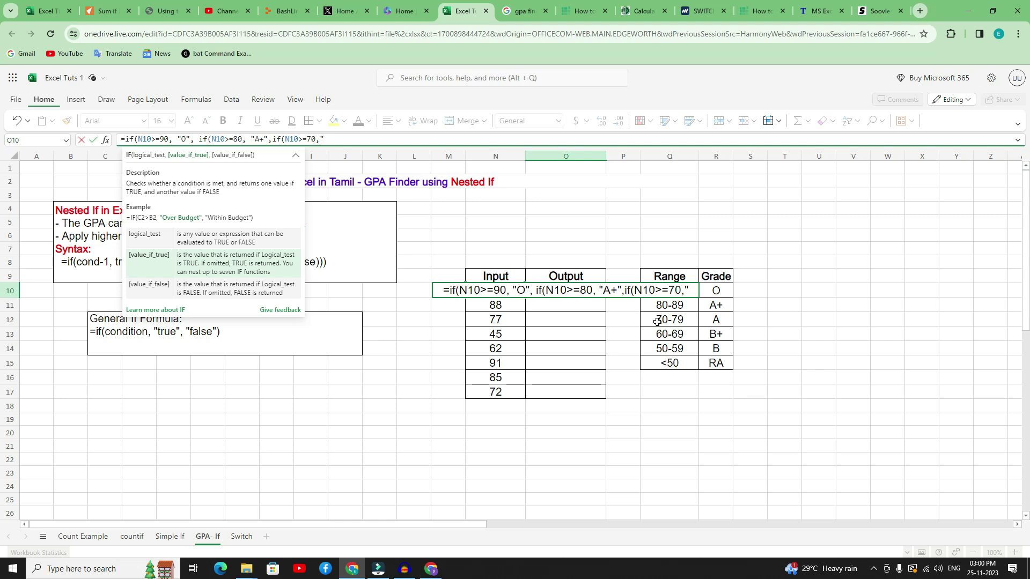
pyautogui.write('A",')
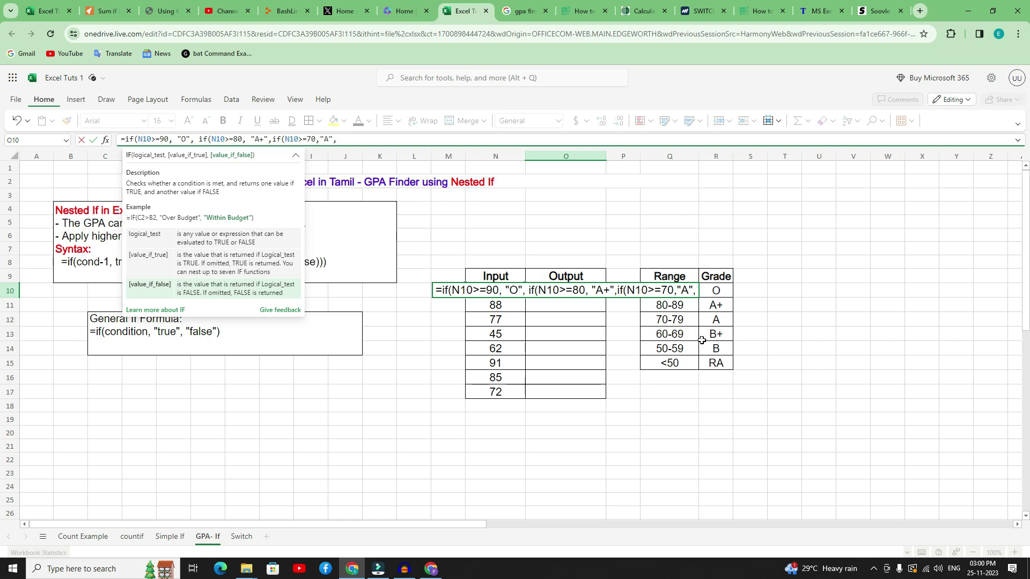
# - Nest a fourth IF in the O10 formula's false argument, testing N10>=60 and returning "B+"
pyautogui.write('if')
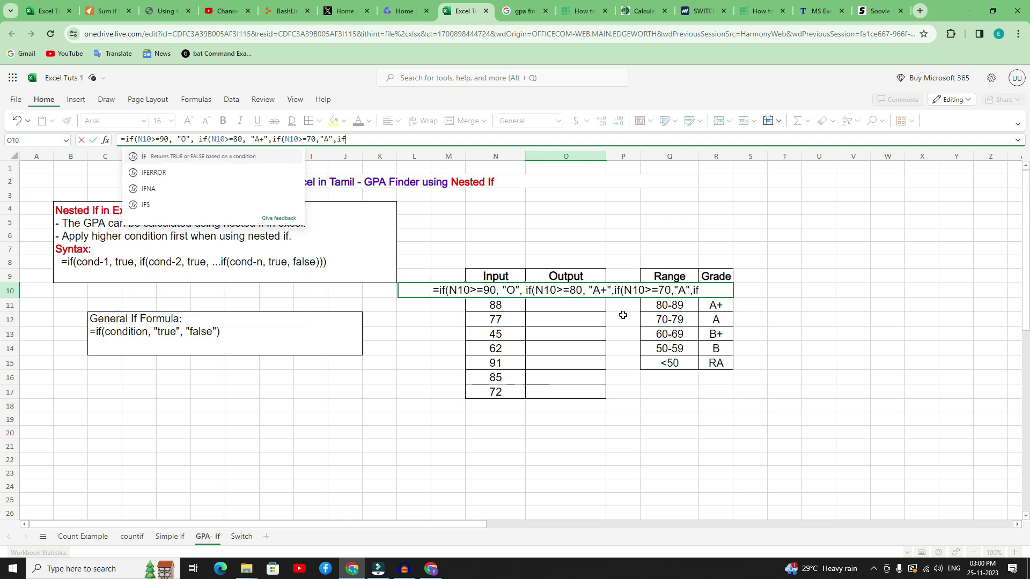
pyautogui.write('(N10')
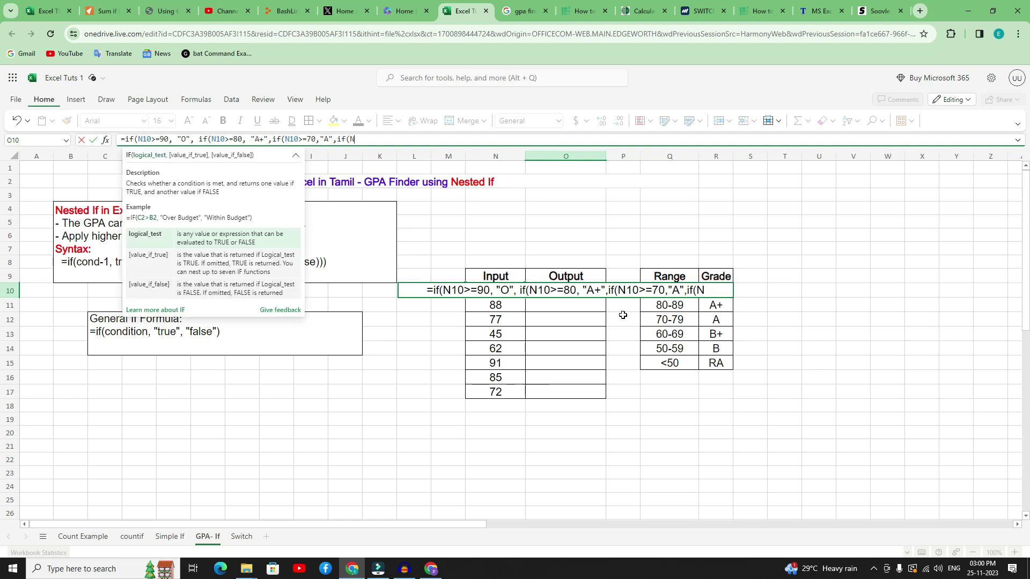
pyautogui.write('>')
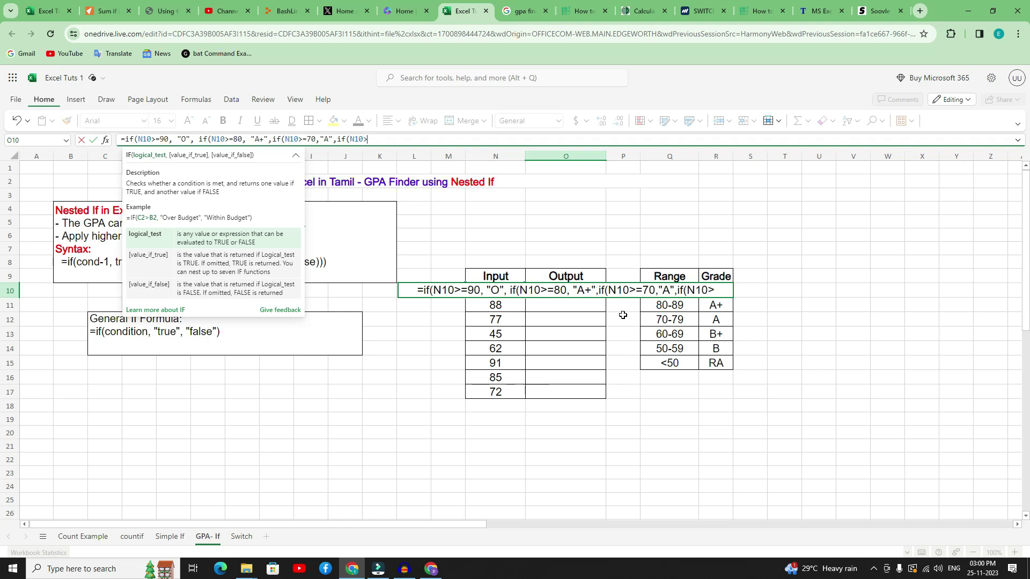
pyautogui.write('=')
pyautogui.write('6')
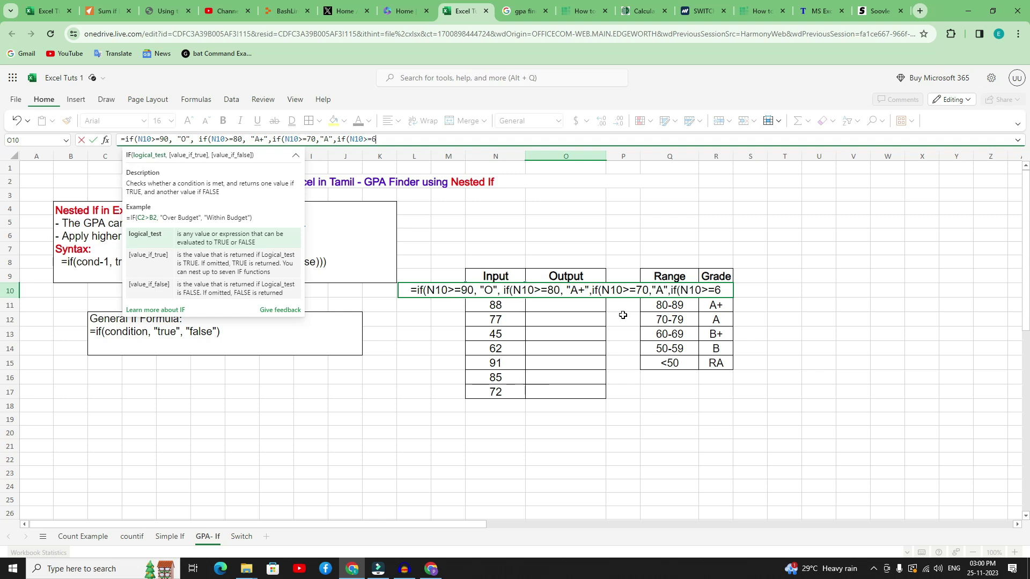
pyautogui.write('0,')
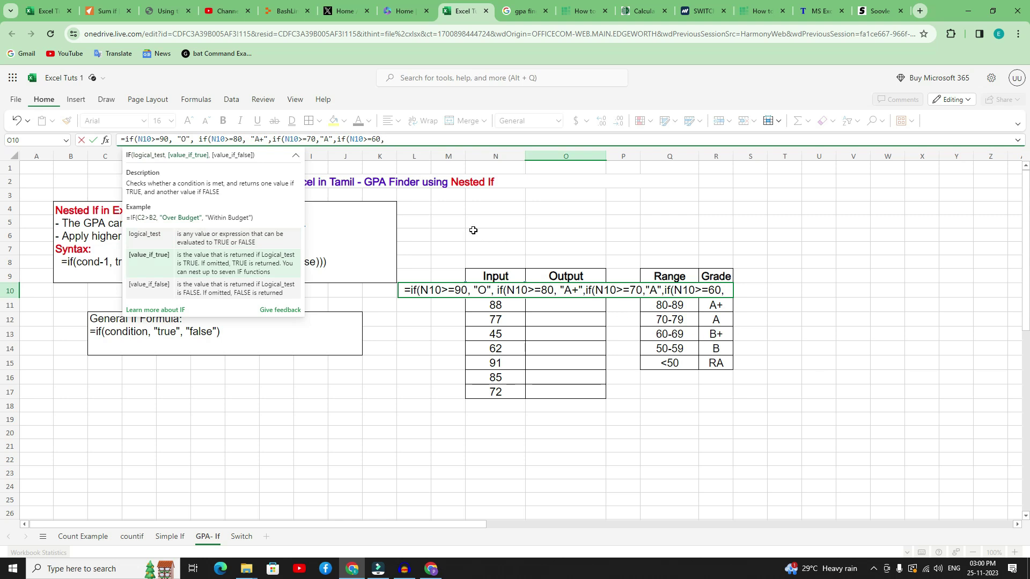
pyautogui.write(' "B+"')
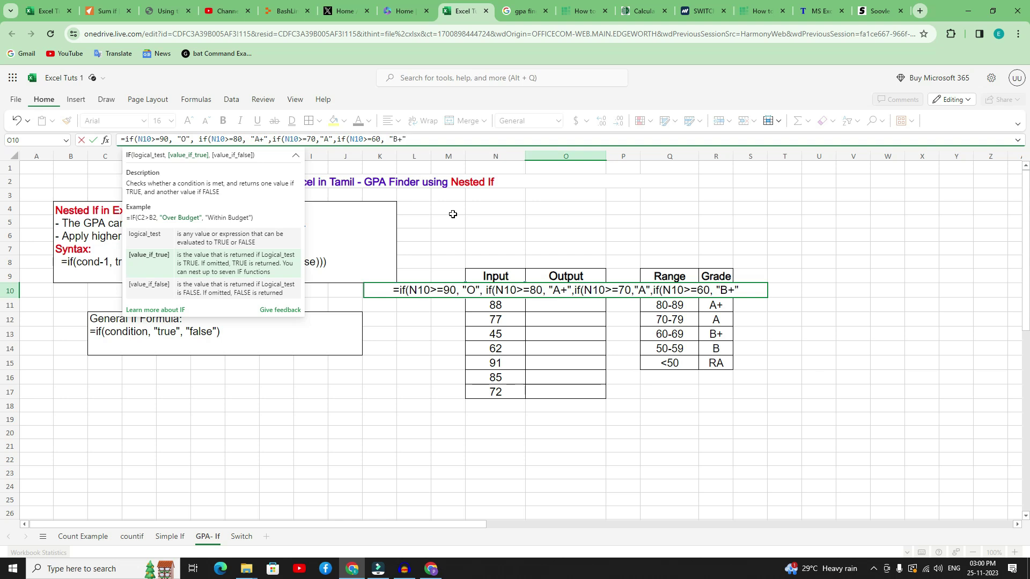
pyautogui.write(', ')
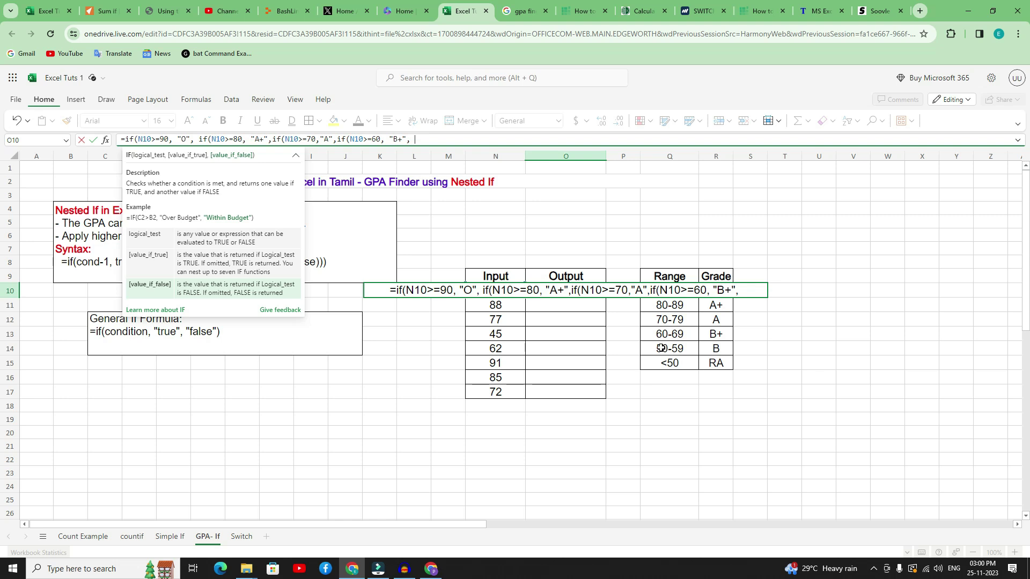
# - Nest a fifth IF in the O10 formula, testing N10>=50 and returning "B"
pyautogui.write('if(')
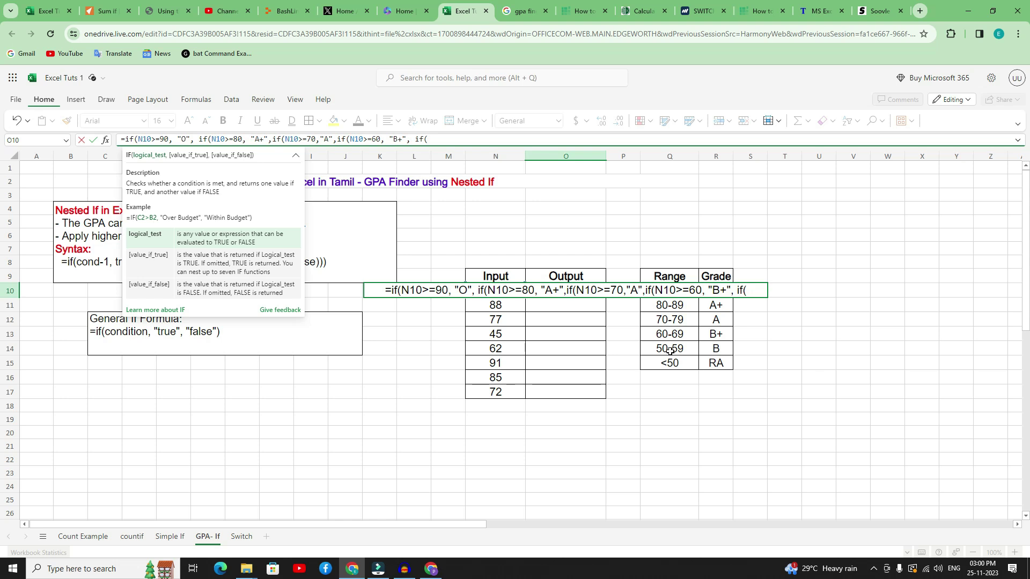
pyautogui.write('N10>')
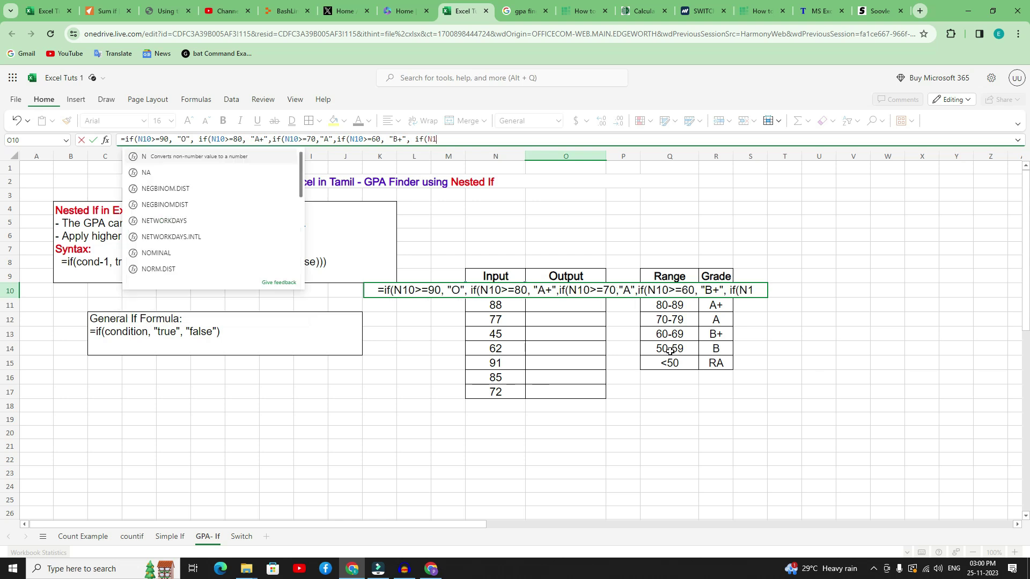
pyautogui.write('=50')
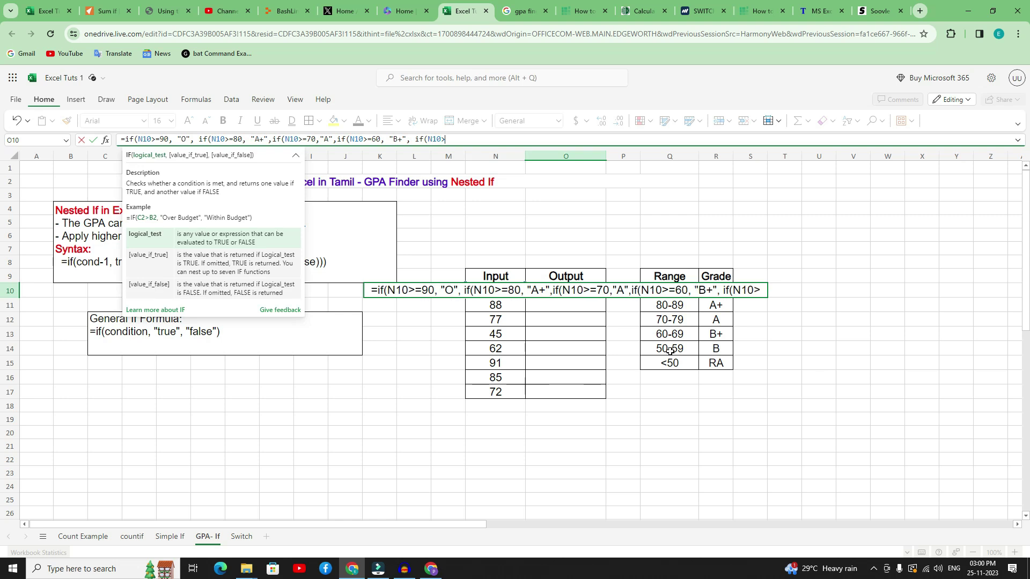
pyautogui.write(',')
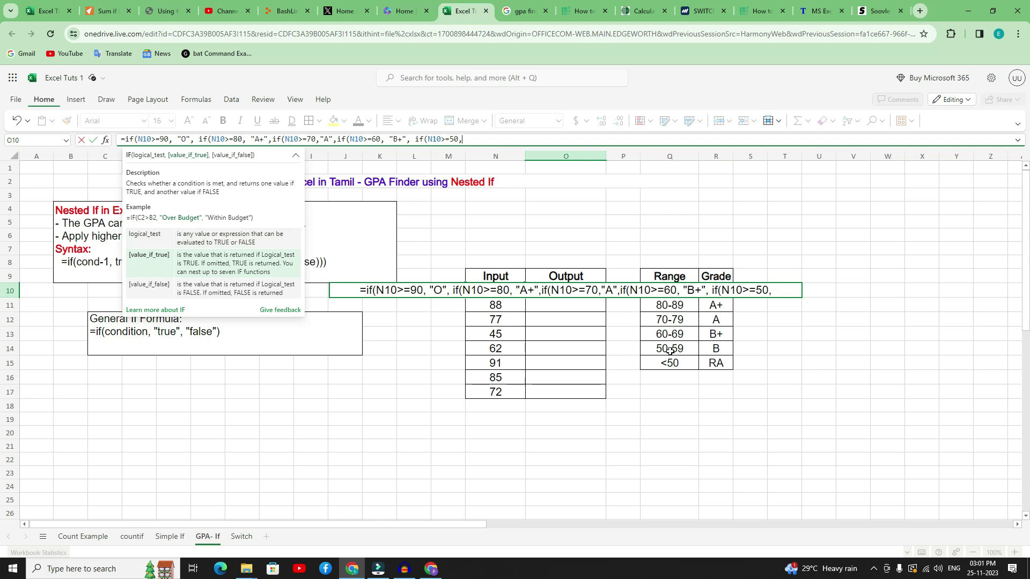
pyautogui.write('"')
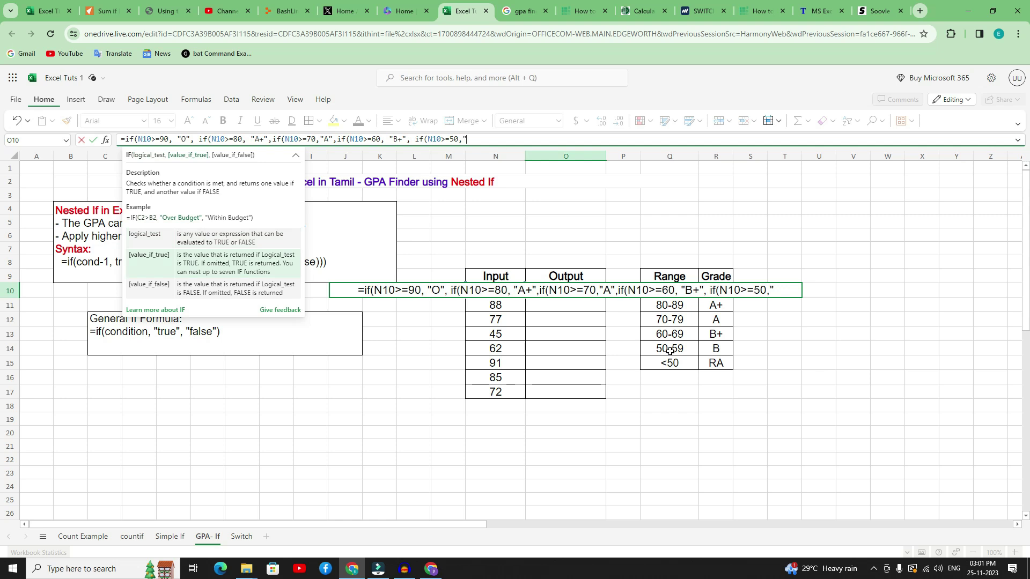
pyautogui.write('B')
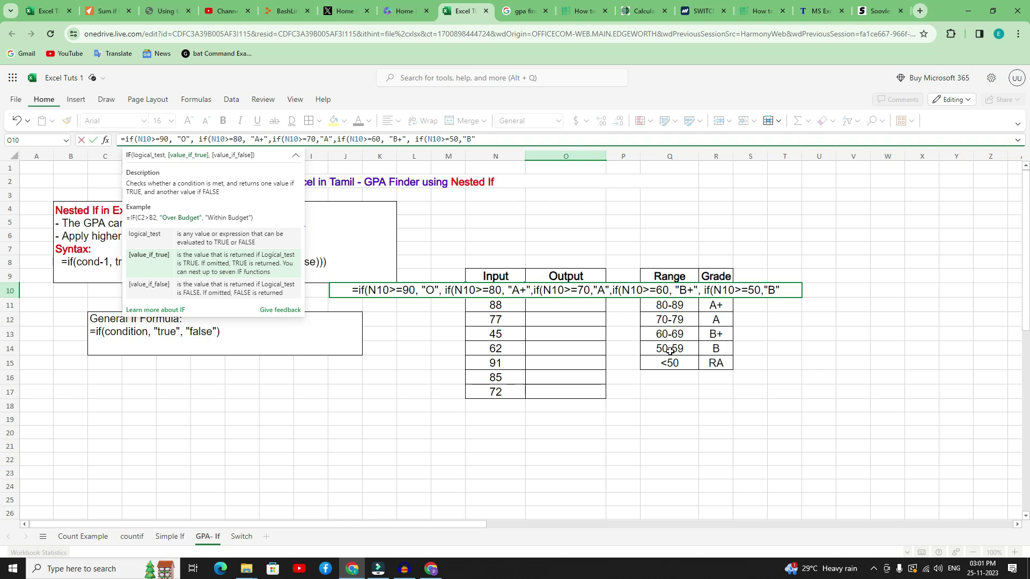
# - Finish the O10 formula with "RA" as the final false value, close all open parentheses and enter it
pyautogui.write(',"RA"')
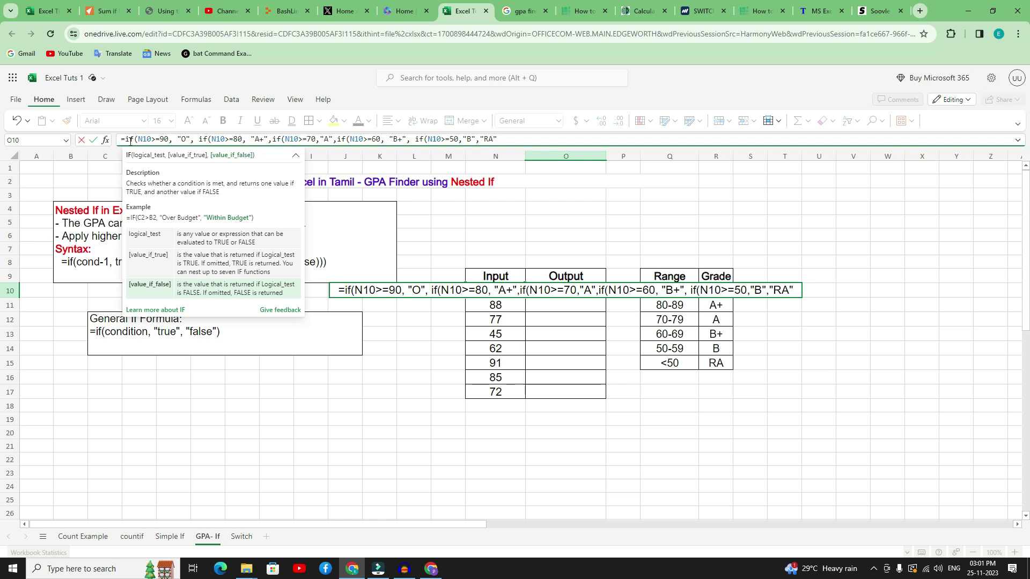
pyautogui.write(')')
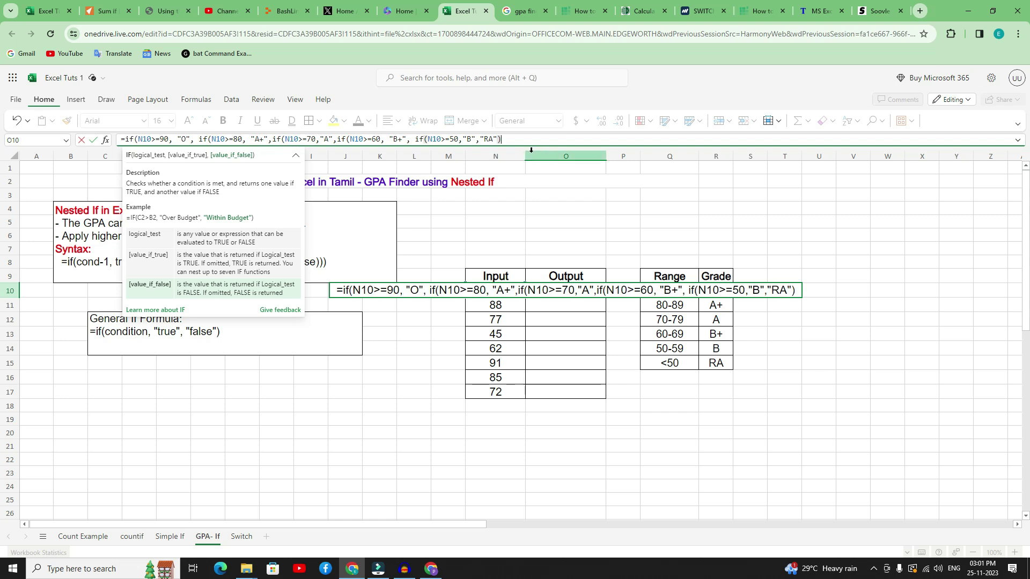
pyautogui.write(')))')
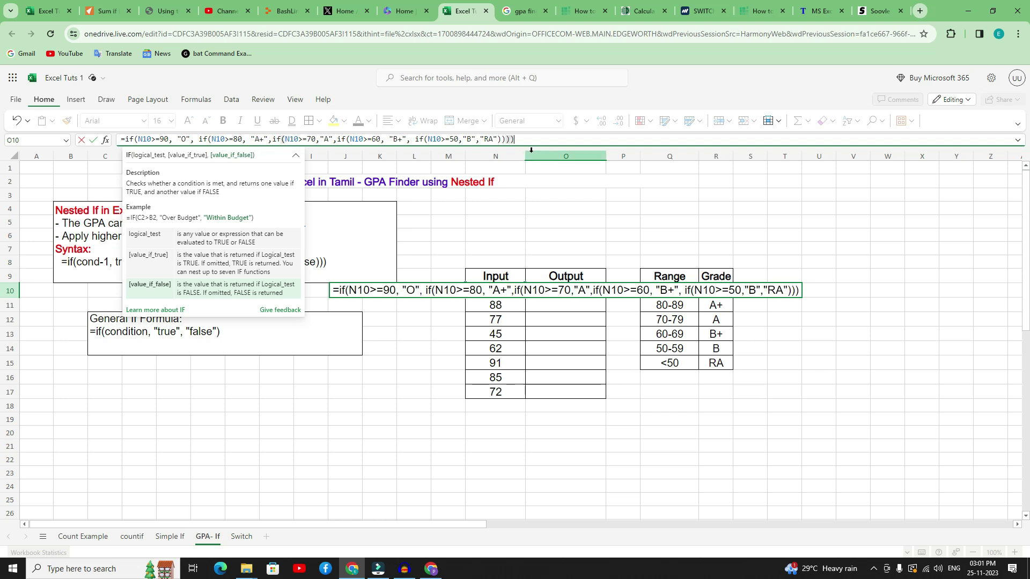
pyautogui.press('Return')
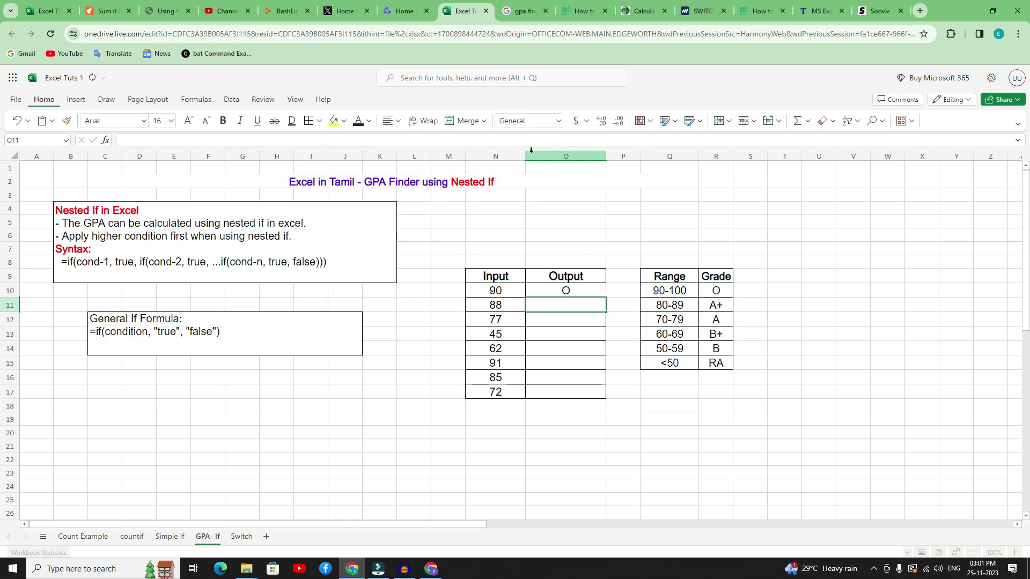
# - Fill the O10 nested IF formula down the Output column through O17
pyautogui.click(540, 292)
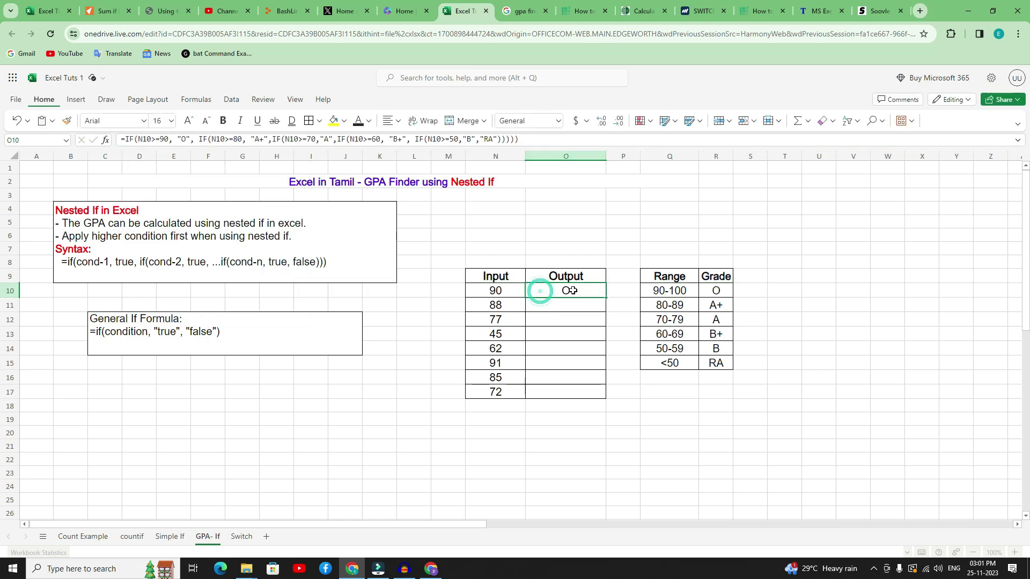
pyautogui.moveTo(606, 298); pyautogui.dragTo(606, 395)
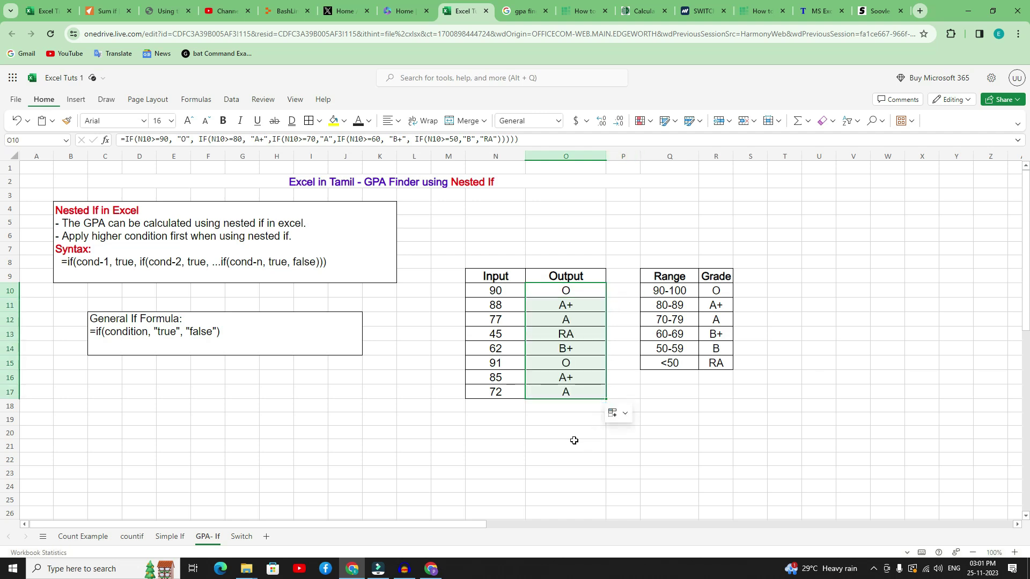
pyautogui.click(545, 432)
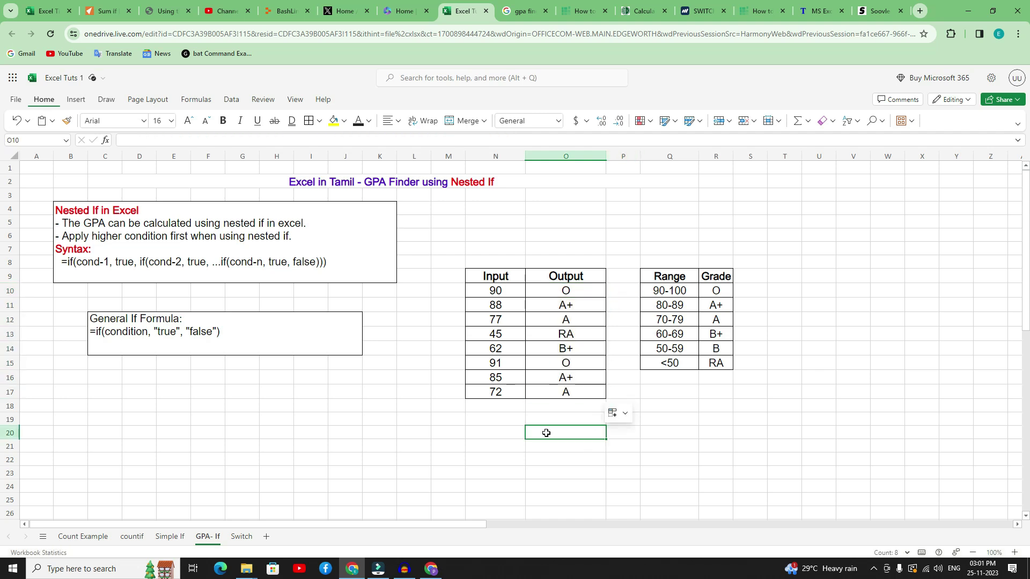
# - Check each input mark in N10:N17 and its Output grade against the Range and Grade table
pyautogui.click(490, 294)
pyautogui.click(559, 292)
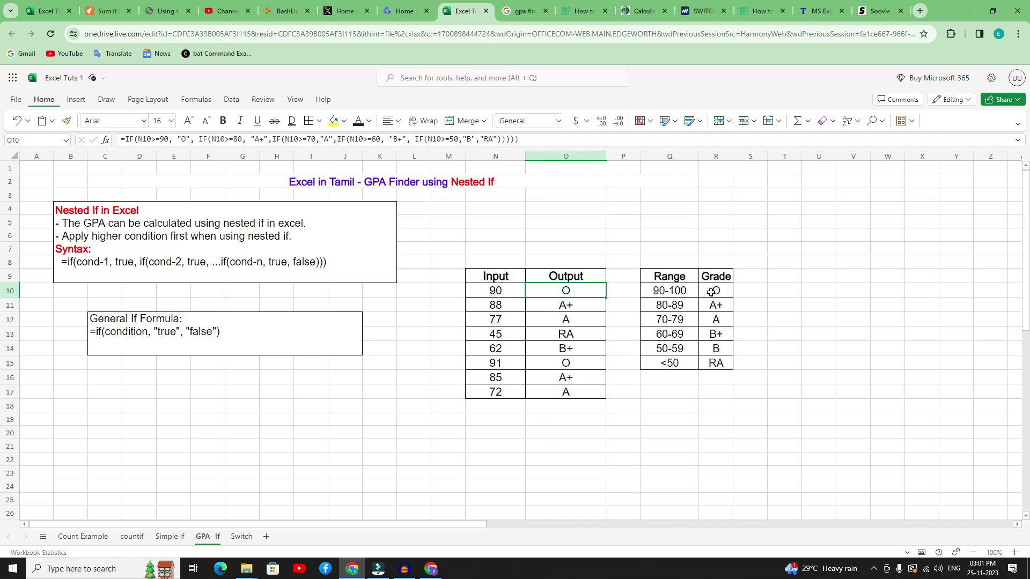
pyautogui.click(500, 306)
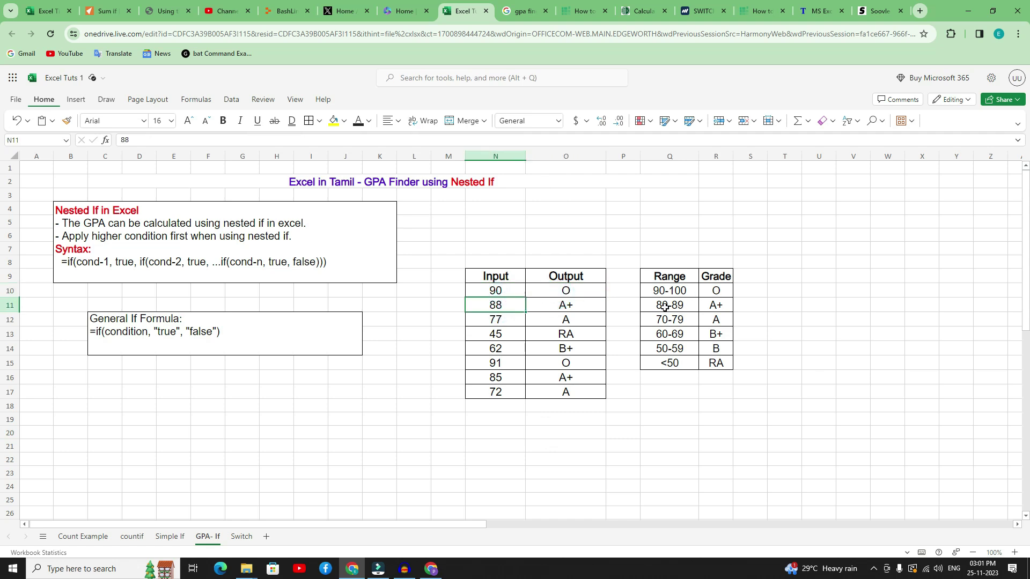
pyautogui.click(581, 307)
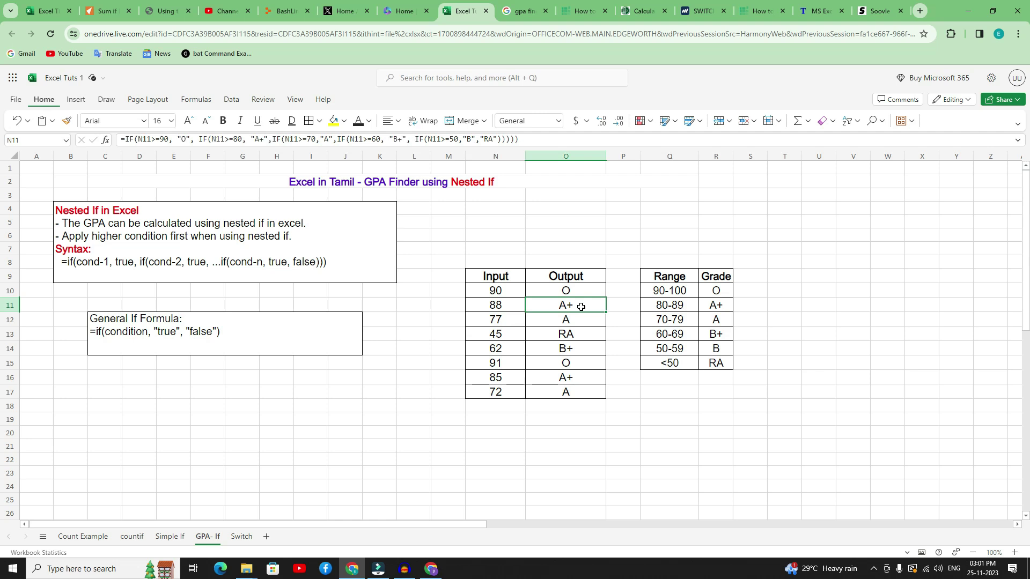
pyautogui.click(508, 321)
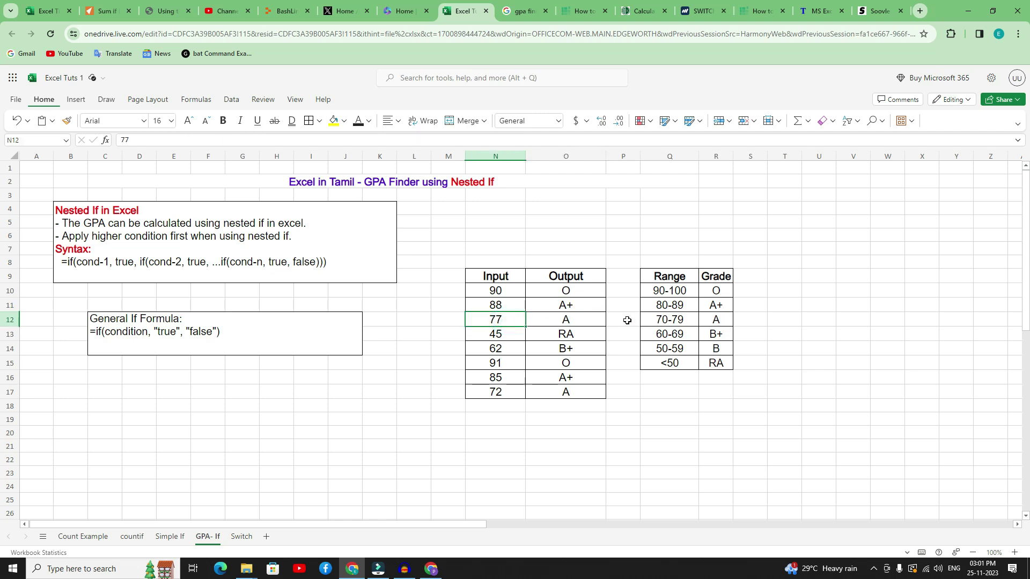
pyautogui.click(569, 320)
pyautogui.click(497, 334)
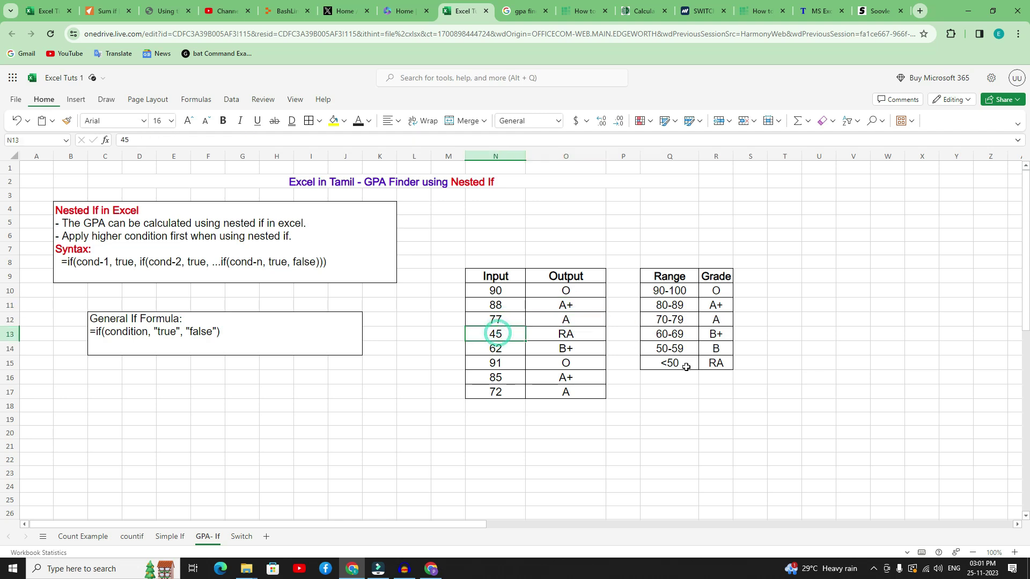
pyautogui.click(559, 336)
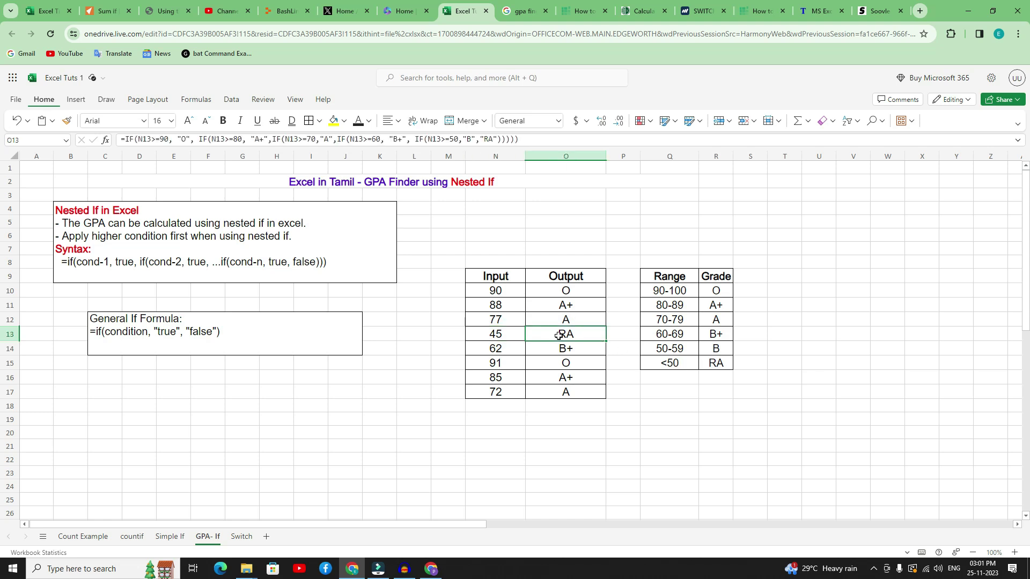
pyautogui.click(501, 347)
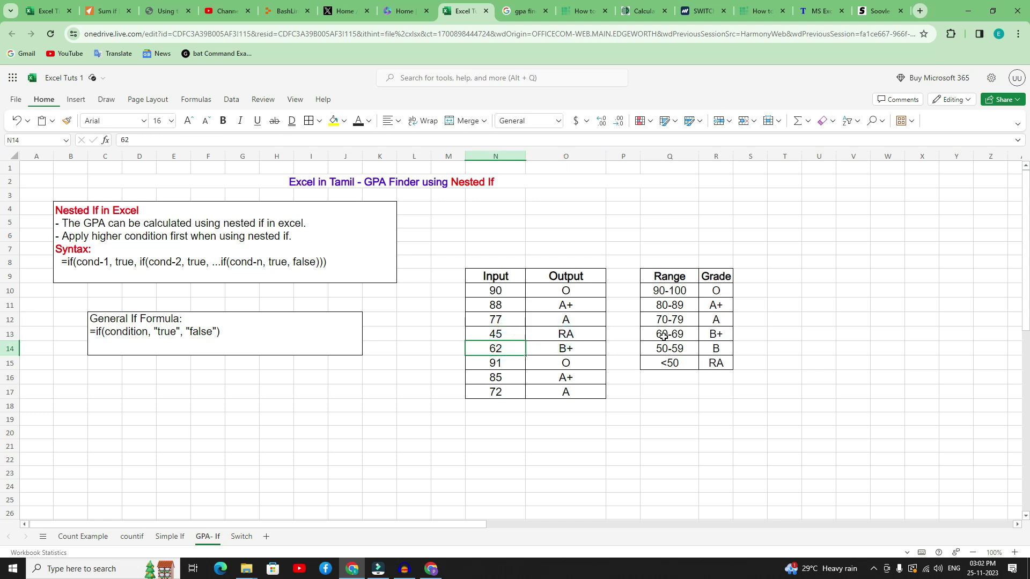
pyautogui.click(579, 351)
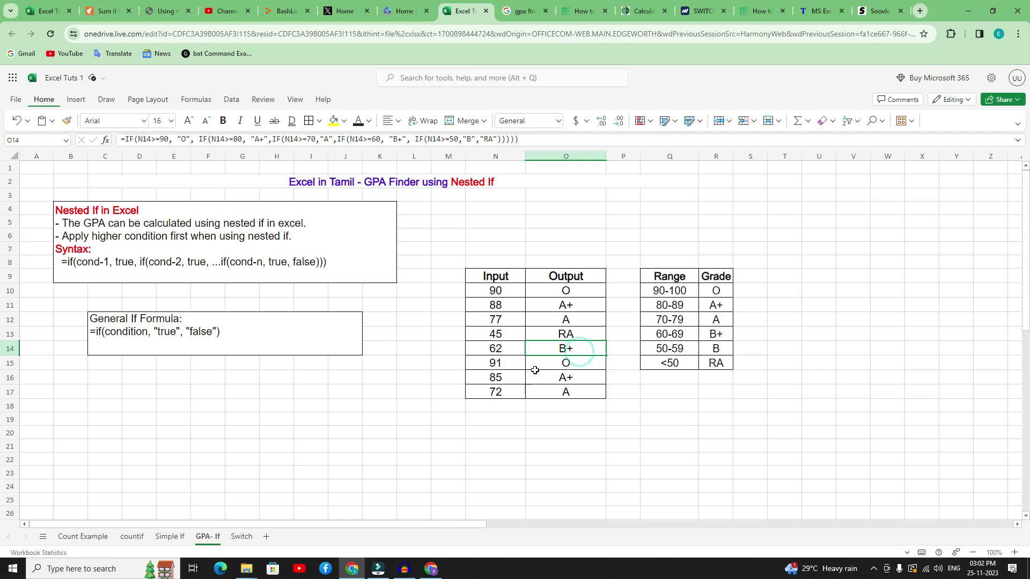
pyautogui.click(499, 365)
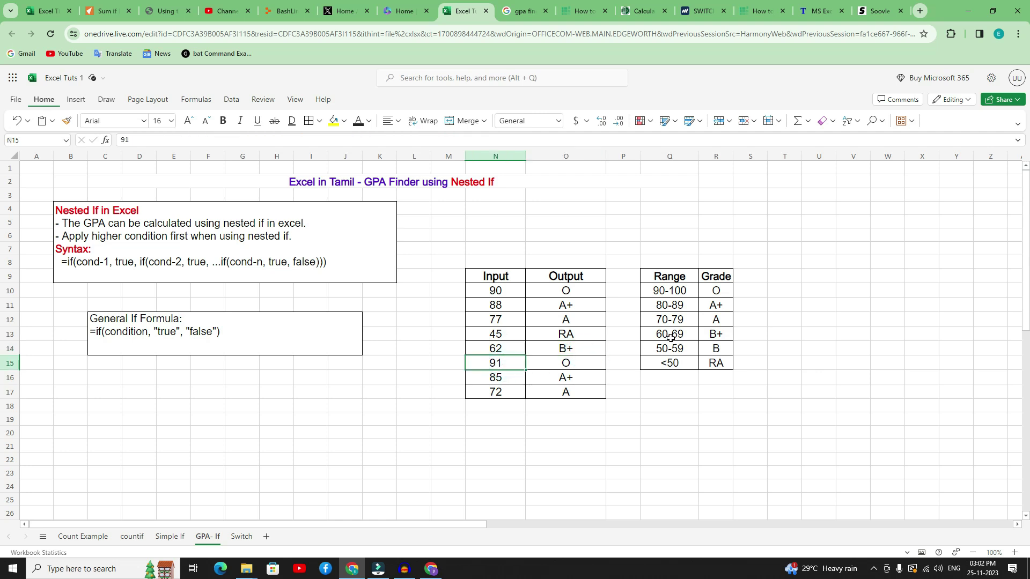
pyautogui.click(574, 362)
pyautogui.click(495, 379)
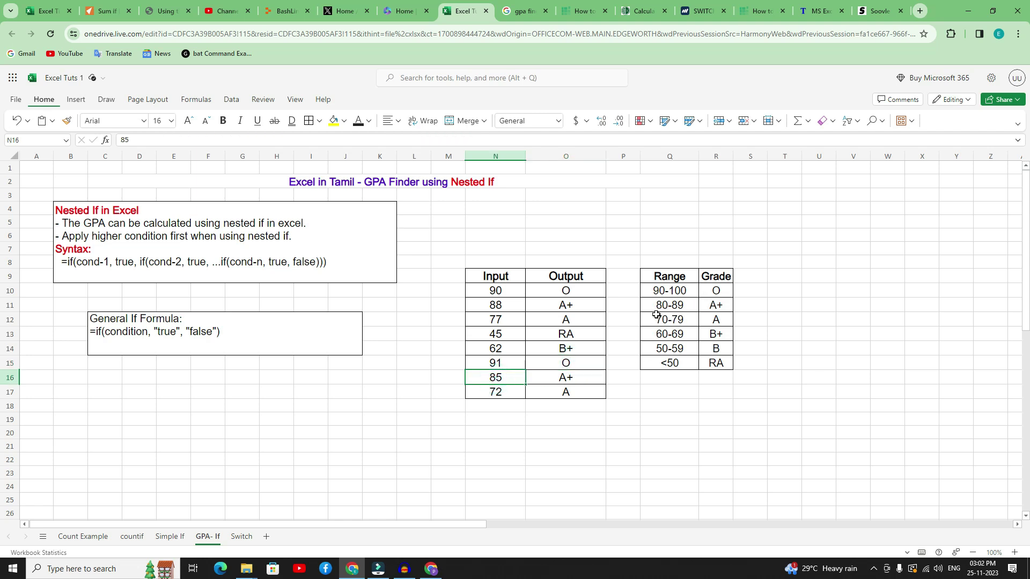
pyautogui.click(572, 378)
pyautogui.click(494, 393)
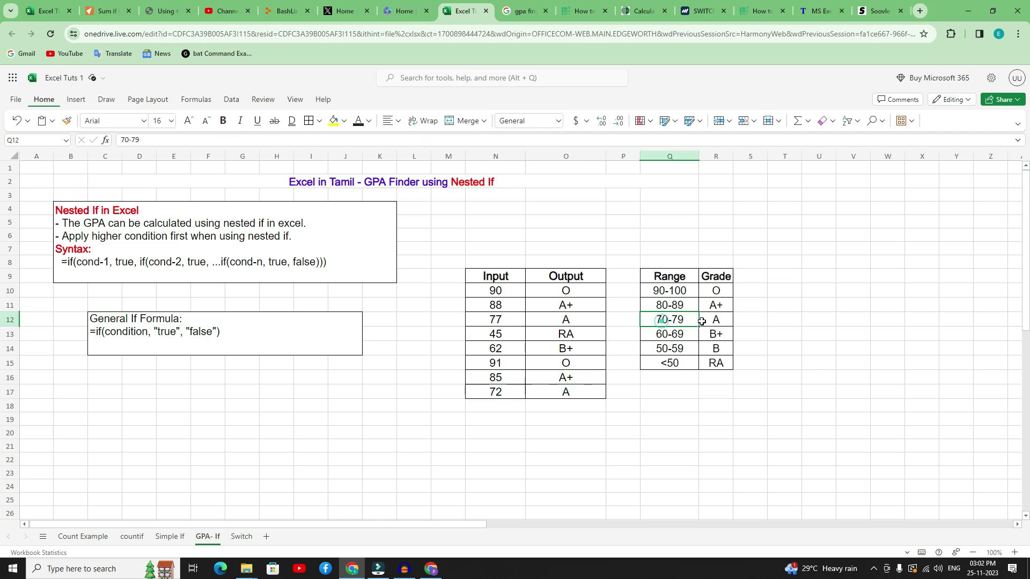
pyautogui.click(571, 389)
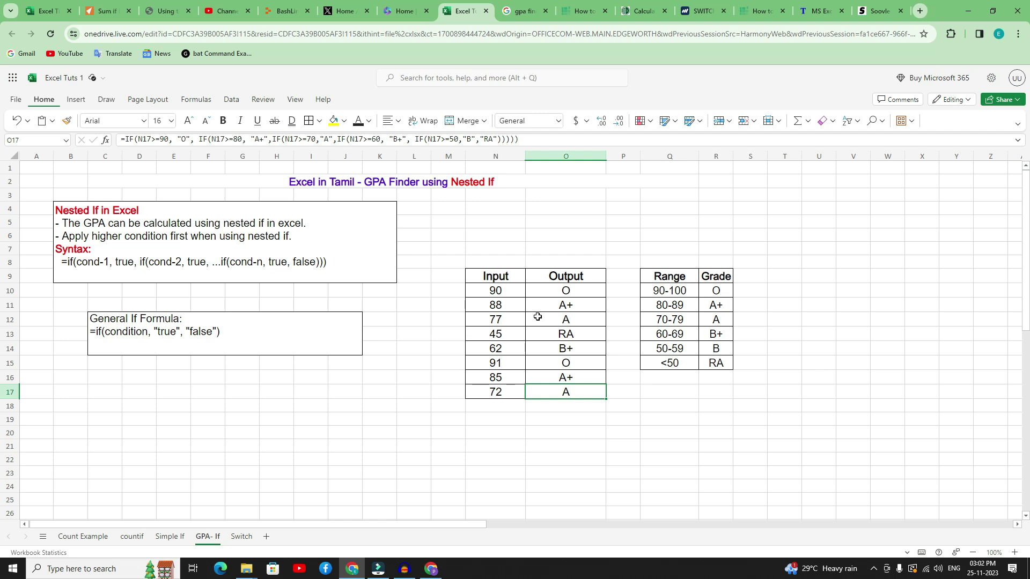
pyautogui.click(524, 419)
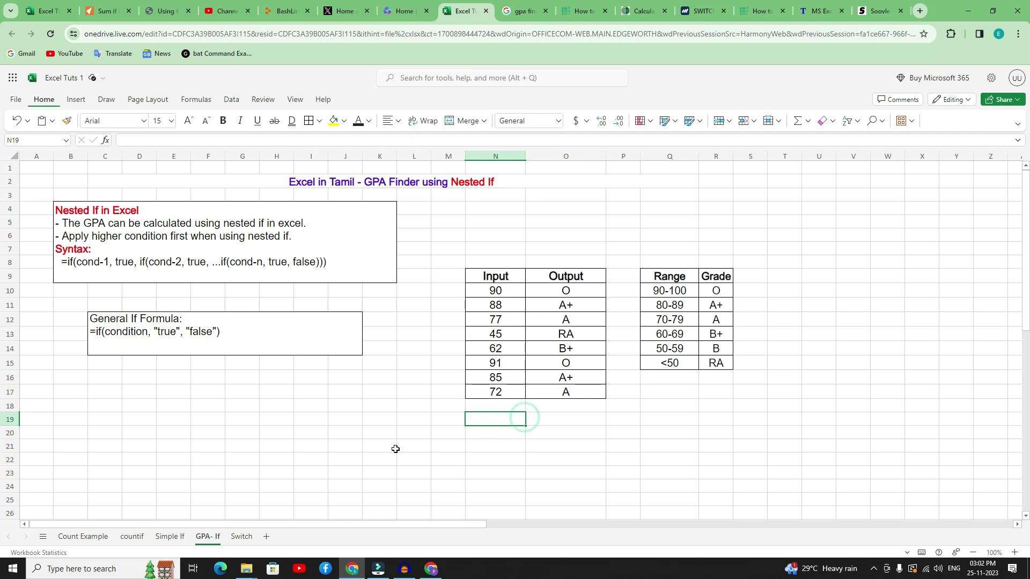